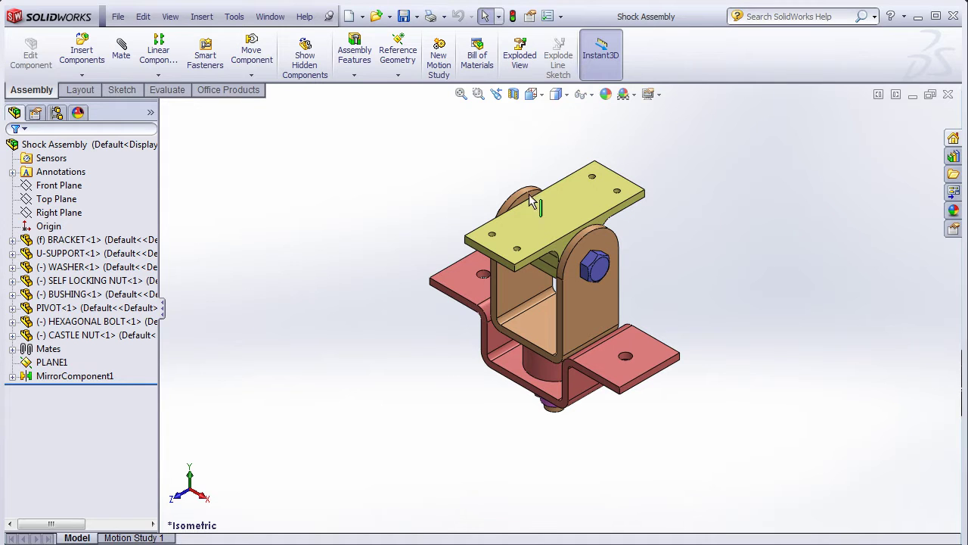
Start an exploded view and move the self-locking nut about 237 mm and the washer about 197 mm down below the bracket.
{"action": "scroll", "coordinate": [587, 429], "scroll_direction": "down", "scroll_amount": 1}
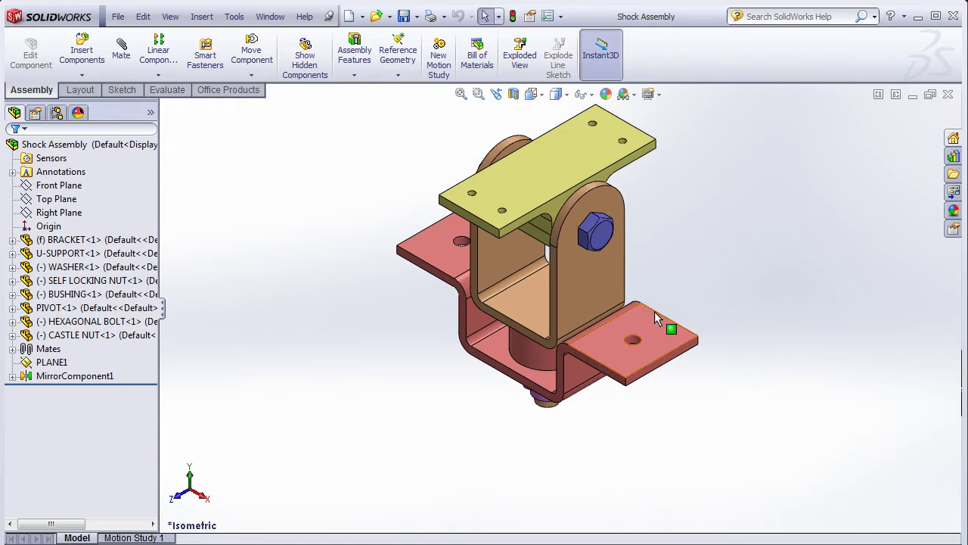
{"action": "middle_click_drag", "start_coordinate": [674, 273], "coordinate": [666, 306], "text": "shift"}
{"action": "scroll", "coordinate": [609, 144], "scroll_direction": "down", "scroll_amount": 1}
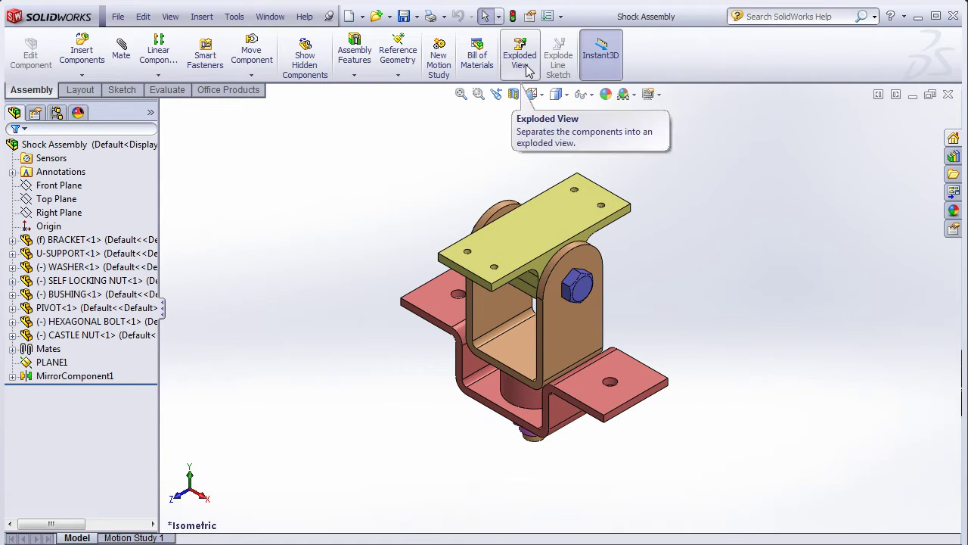
{"action": "left_click", "coordinate": [521, 65]}
{"action": "middle_click_drag", "start_coordinate": [457, 416], "coordinate": [463, 301]}
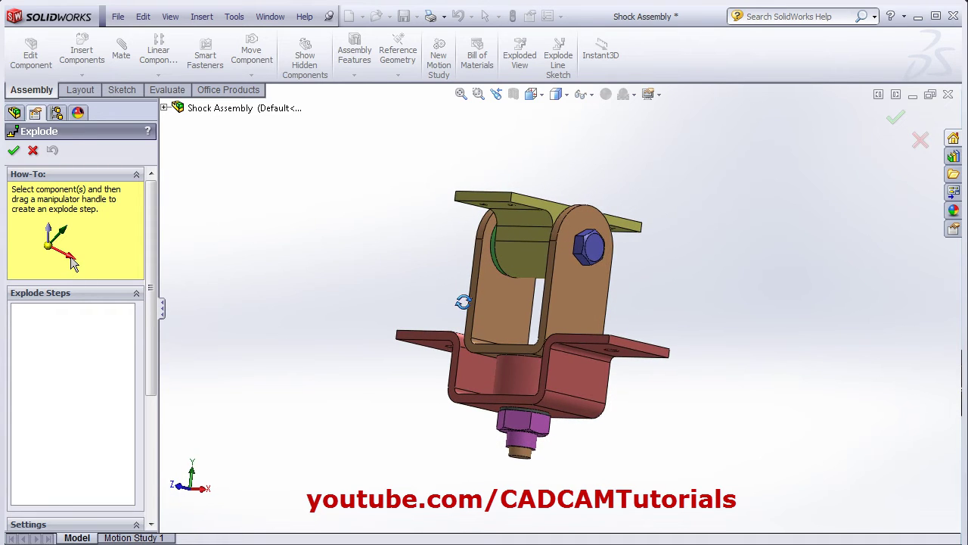
{"action": "scroll", "coordinate": [530, 470], "scroll_direction": "up", "scroll_amount": 2}
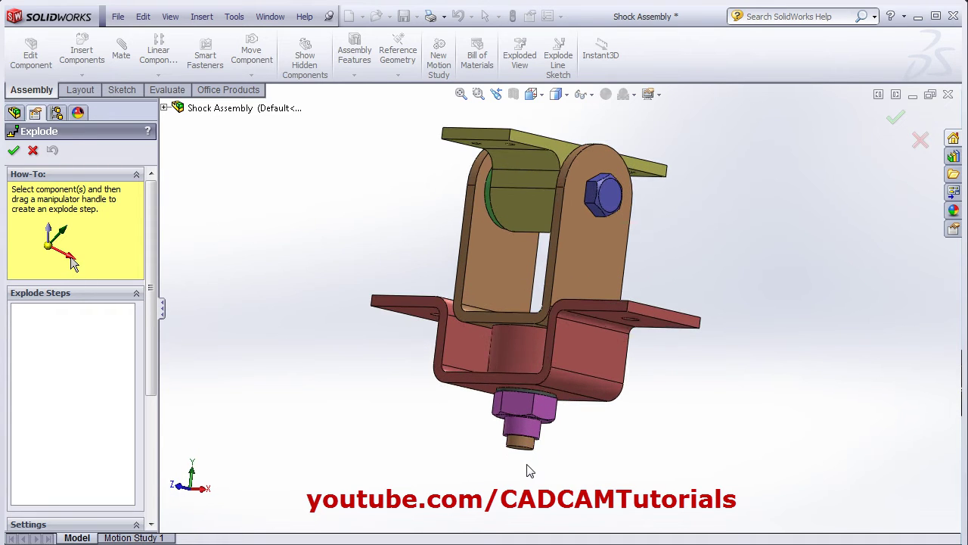
{"action": "left_click", "coordinate": [524, 420]}
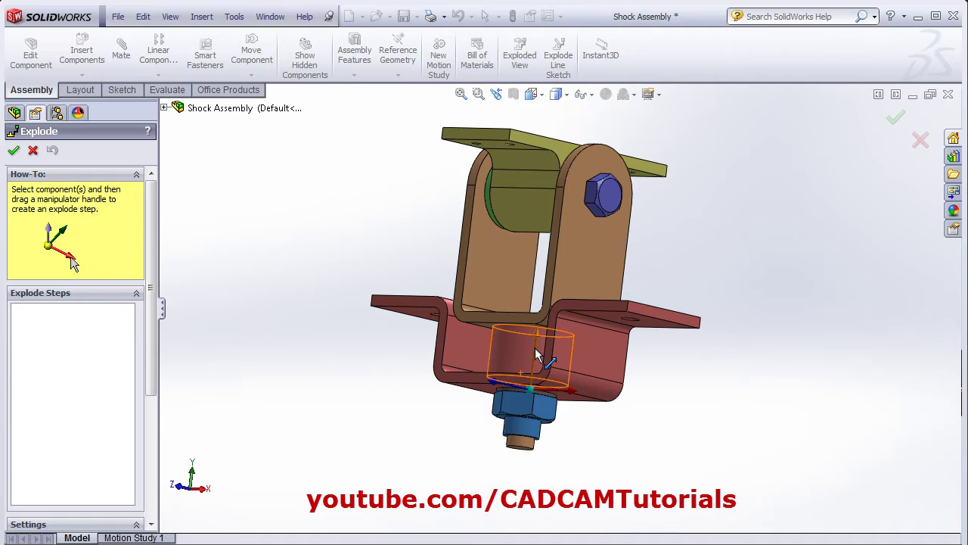
{"action": "left_click_drag", "start_coordinate": [535, 347], "coordinate": [526, 436]}
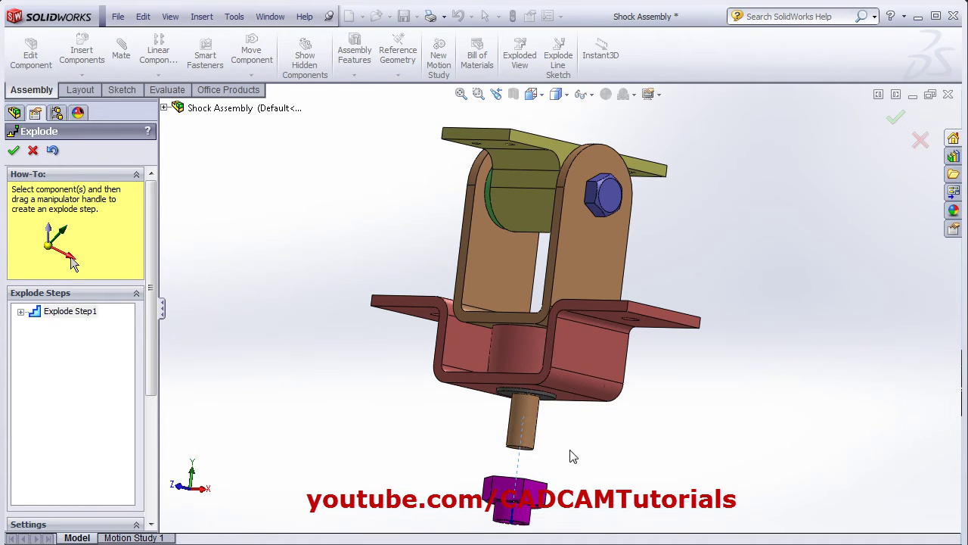
{"action": "left_click", "coordinate": [693, 447]}
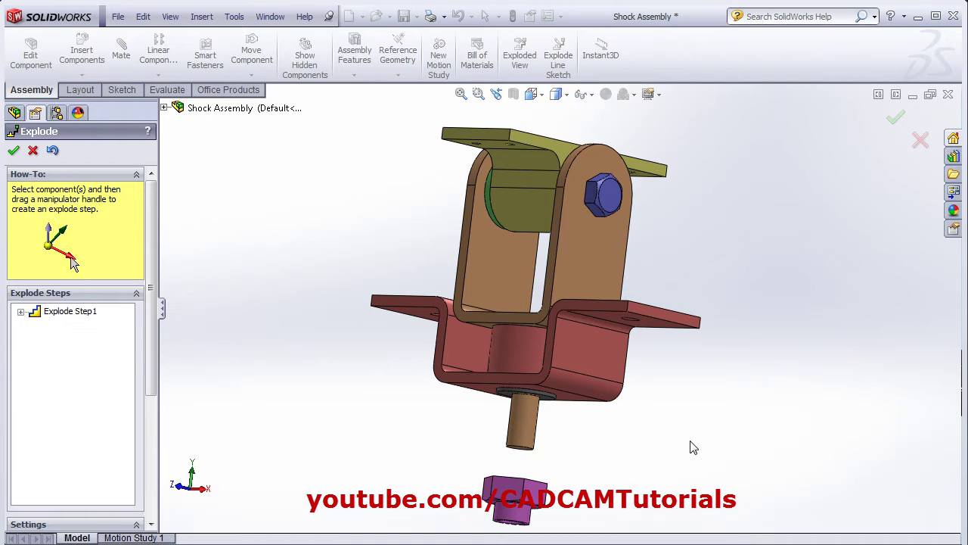
{"action": "left_click", "coordinate": [547, 398]}
{"action": "left_click_drag", "start_coordinate": [534, 350], "coordinate": [528, 432]}
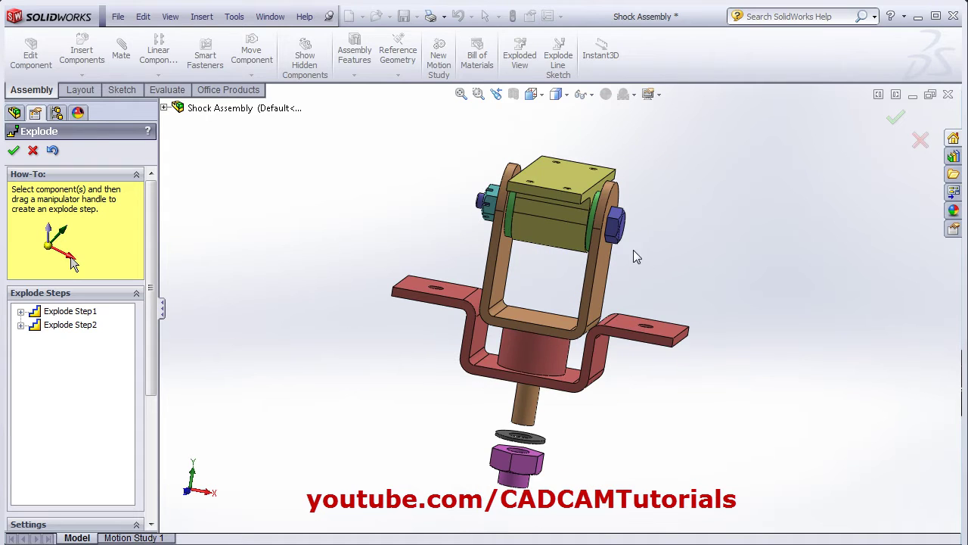
Explode the hexagonal bolt along X out of the U-support and the castle nut out in the opposite direction.
{"action": "left_click", "coordinate": [614, 230]}
{"action": "left_click_drag", "start_coordinate": [663, 225], "coordinate": [832, 264]}
{"action": "middle_click_drag", "start_coordinate": [832, 264], "coordinate": [505, 229]}
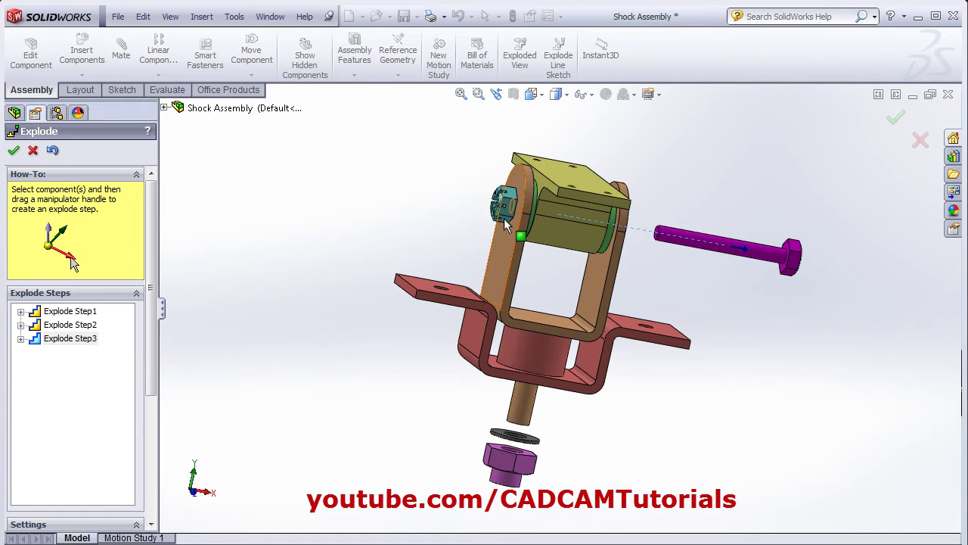
{"action": "left_click", "coordinate": [386, 198]}
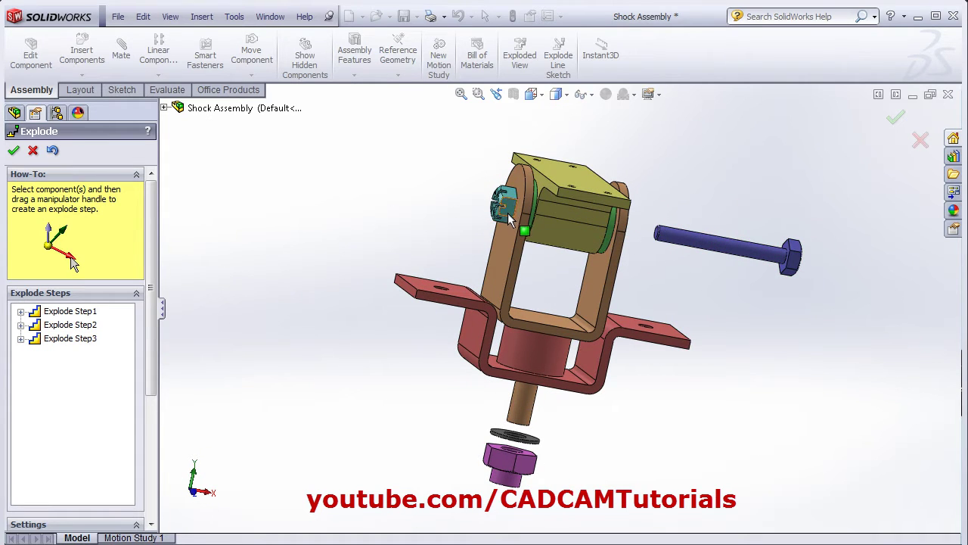
{"action": "left_click", "coordinate": [508, 213]}
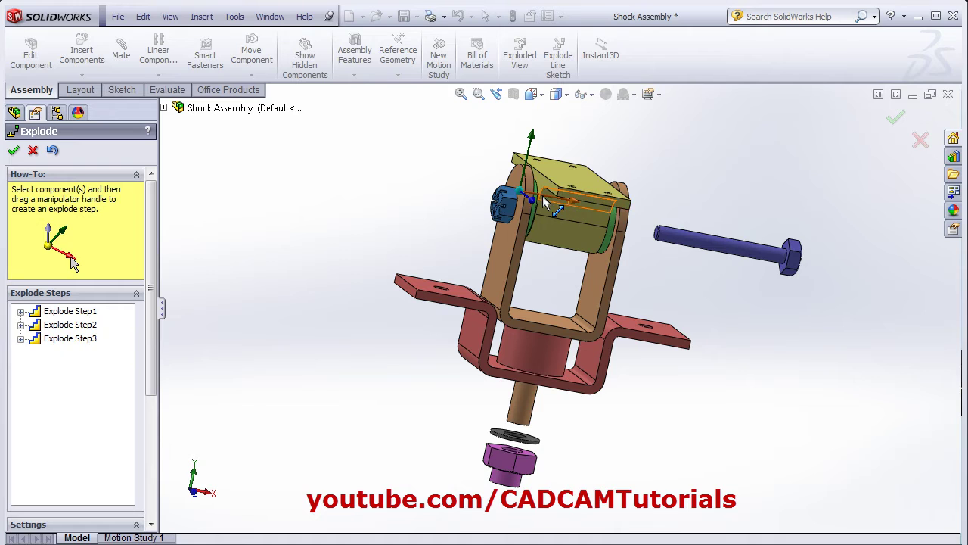
{"action": "left_click_drag", "start_coordinate": [542, 195], "coordinate": [450, 193]}
Explode the pivot together with its two bushings straight up, clear of the U-support.
{"action": "middle_click_drag", "start_coordinate": [646, 276], "coordinate": [625, 227]}
{"action": "scroll", "coordinate": [525, 295], "scroll_direction": "up", "scroll_amount": 3}
{"action": "scroll", "coordinate": [580, 239], "scroll_direction": "down", "scroll_amount": 3}
{"action": "left_click_drag", "start_coordinate": [581, 209], "coordinate": [502, 261]}
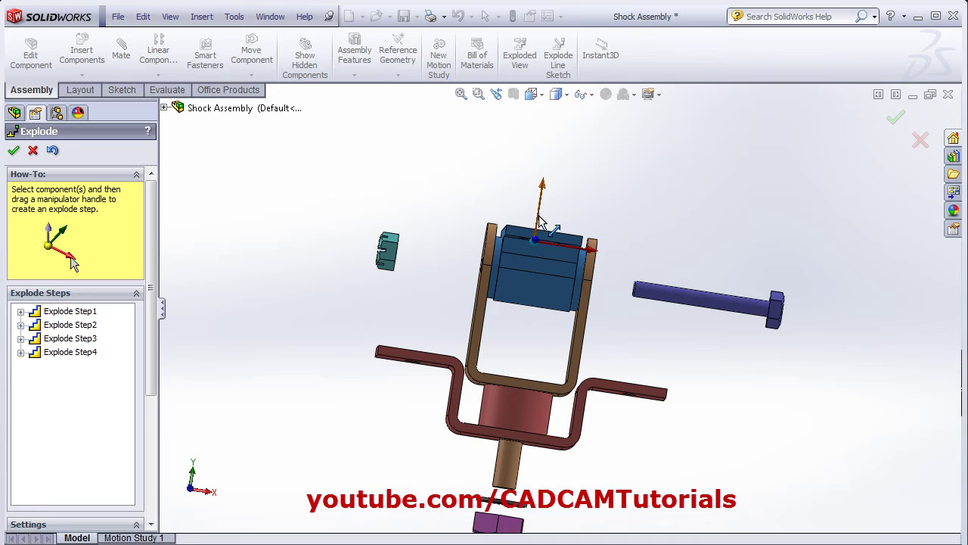
{"action": "left_click_drag", "start_coordinate": [543, 203], "coordinate": [566, 81]}
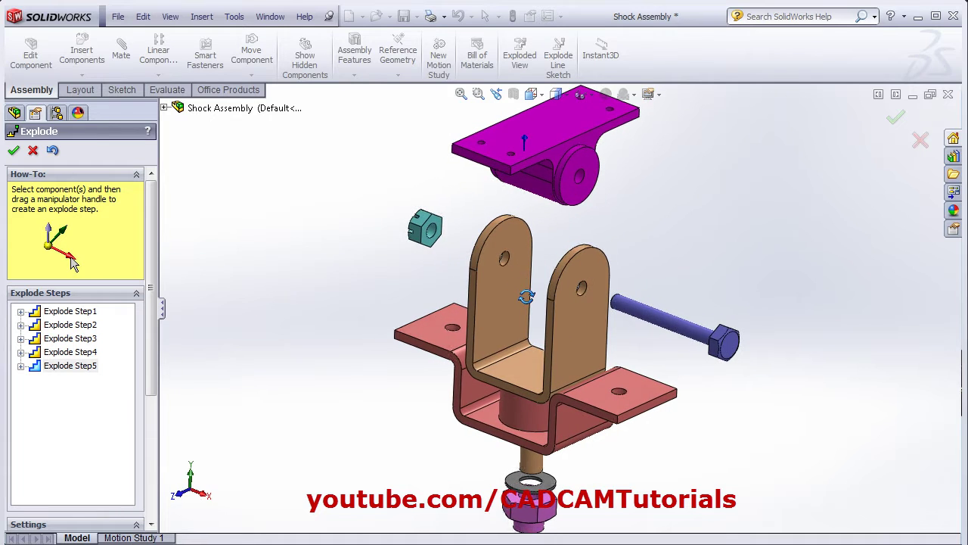
{"action": "middle_click_drag", "start_coordinate": [527, 296], "coordinate": [527, 301]}
{"action": "scroll", "coordinate": [558, 222], "scroll_direction": "up", "scroll_amount": 2}
{"action": "middle_click_drag", "start_coordinate": [560, 225], "coordinate": [634, 231]}
{"action": "left_click", "coordinate": [634, 231]}
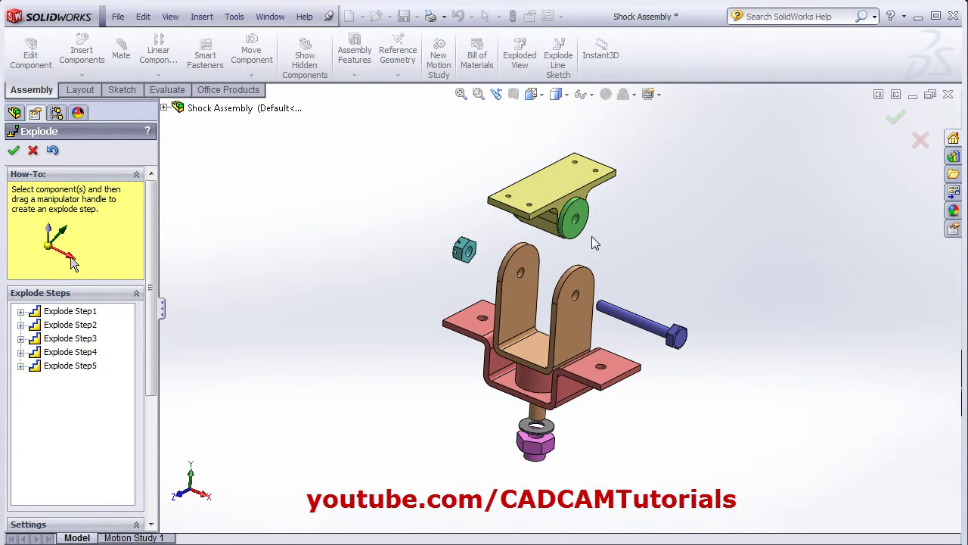
Explode the two bushings outward along X from opposite ends of the pivot, as separate explode steps.
{"action": "left_click", "coordinate": [574, 238]}
{"action": "left_click_drag", "start_coordinate": [612, 238], "coordinate": [655, 252]}
{"action": "middle_click_drag", "start_coordinate": [627, 286], "coordinate": [547, 201]}
{"action": "left_click", "coordinate": [545, 200]}
{"action": "left_click_drag", "start_coordinate": [617, 202], "coordinate": [572, 202]}
{"action": "middle_click_drag", "start_coordinate": [530, 318], "coordinate": [459, 393]}
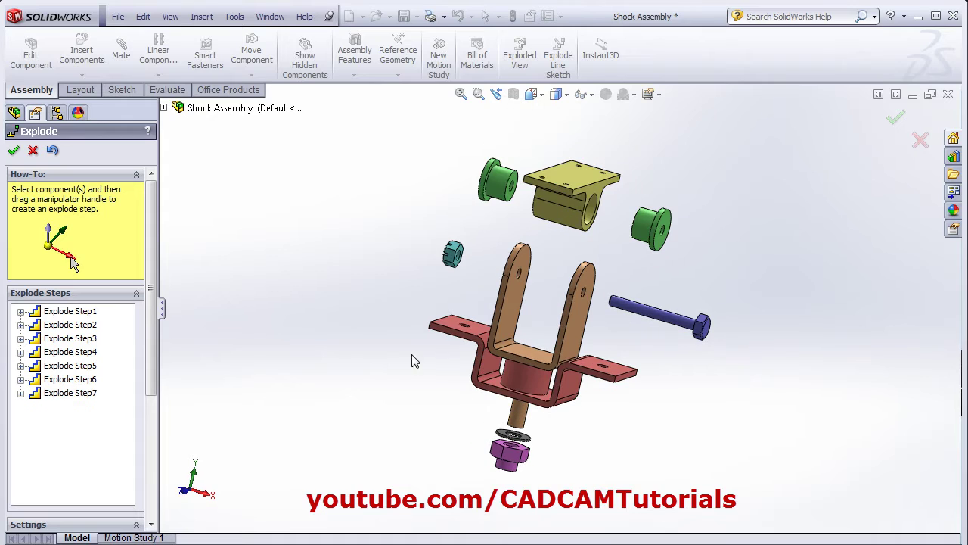
Edit Explode Step1 and set the self-locking nut's explode distance to 240 mm.
{"action": "scroll", "coordinate": [569, 460], "scroll_direction": "down", "scroll_amount": 1}
{"action": "scroll", "coordinate": [577, 420], "scroll_direction": "up", "scroll_amount": 1}
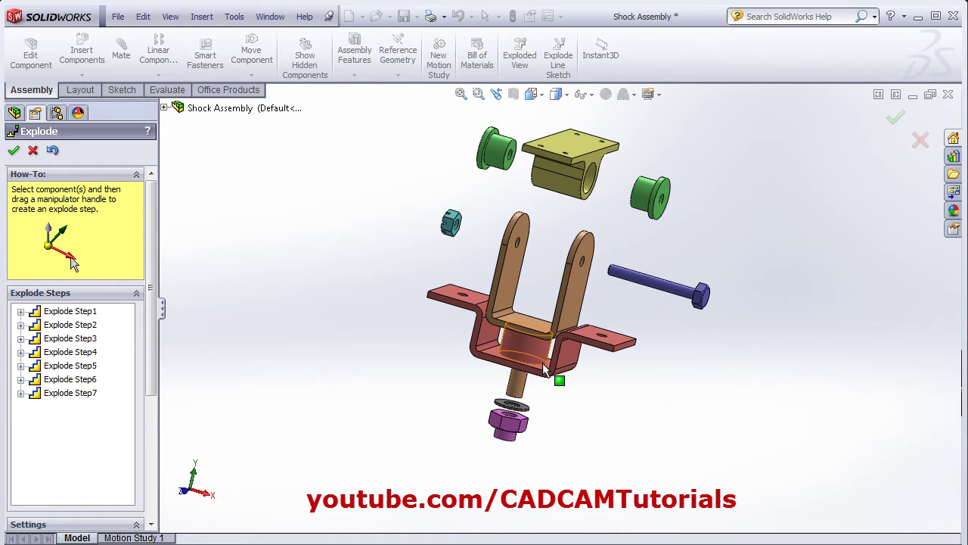
{"action": "left_click", "coordinate": [54, 393]}
{"action": "left_click", "coordinate": [59, 379]}
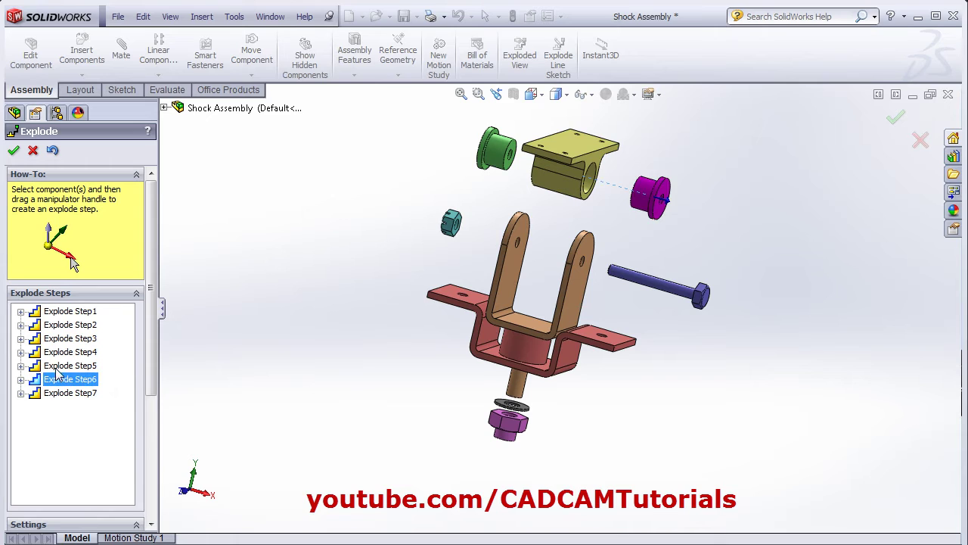
{"action": "left_click", "coordinate": [67, 311]}
{"action": "right_click", "coordinate": [74, 316]}
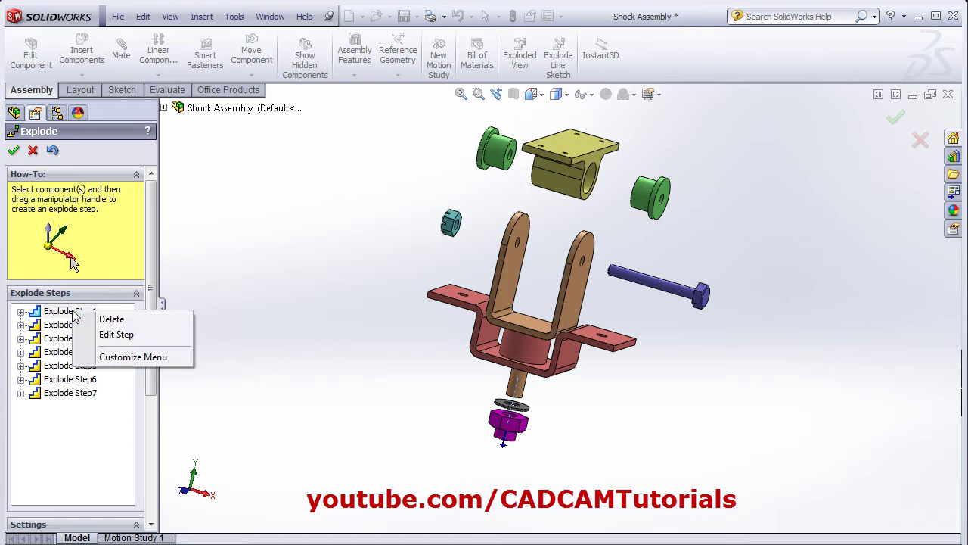
{"action": "left_click", "coordinate": [126, 342]}
{"action": "left_click_drag", "start_coordinate": [153, 351], "coordinate": [151, 489]}
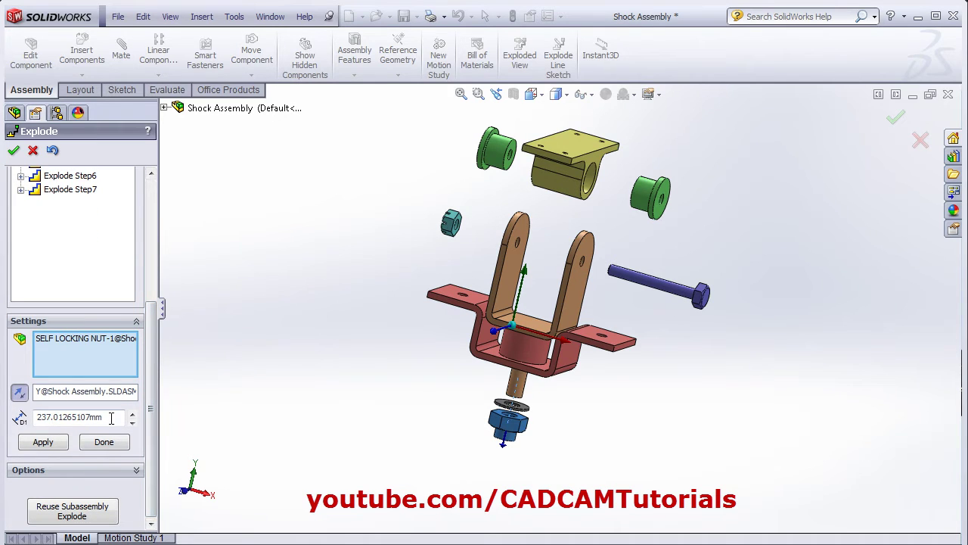
{"action": "left_click_drag", "start_coordinate": [111, 416], "coordinate": [21, 420]}
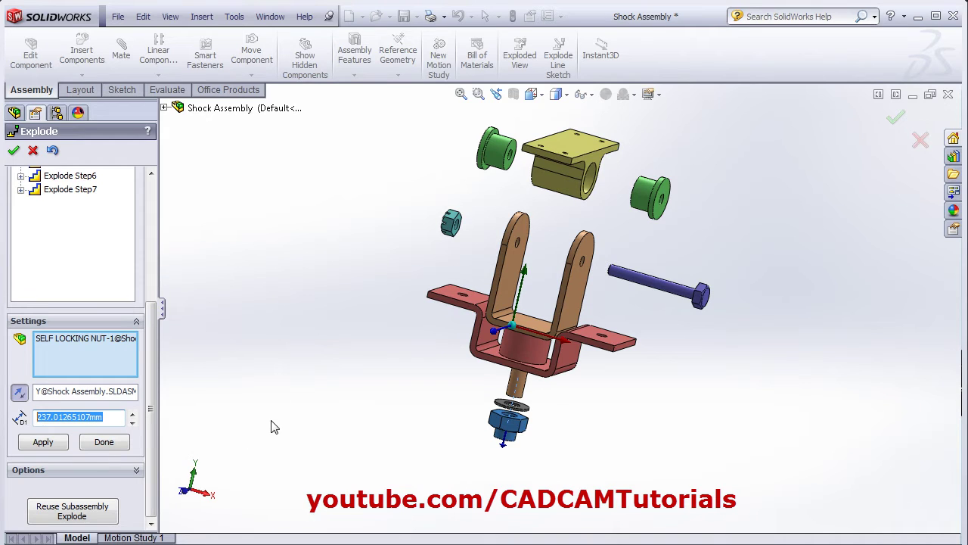
{"action": "type", "text": "2"}
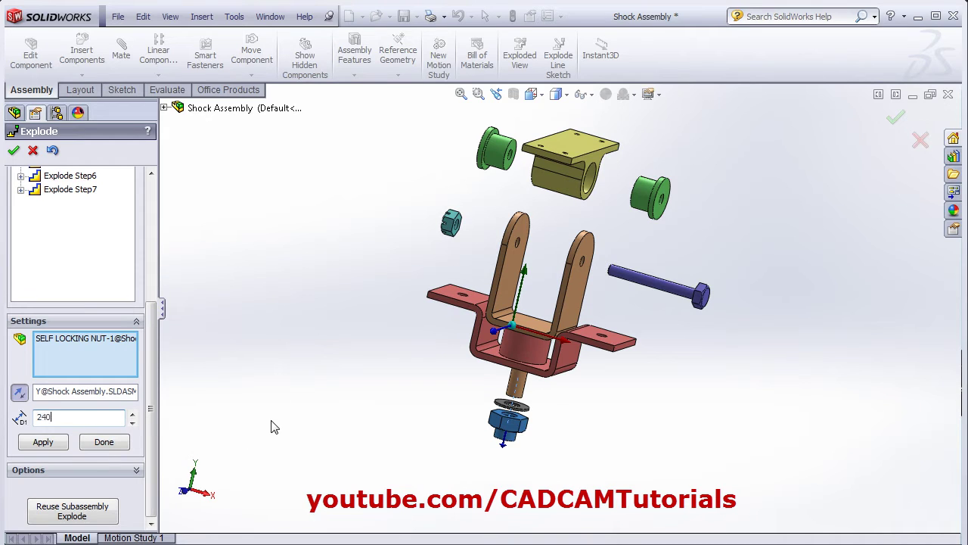
{"action": "type", "text": "40"}
{"action": "key", "text": "Return"}
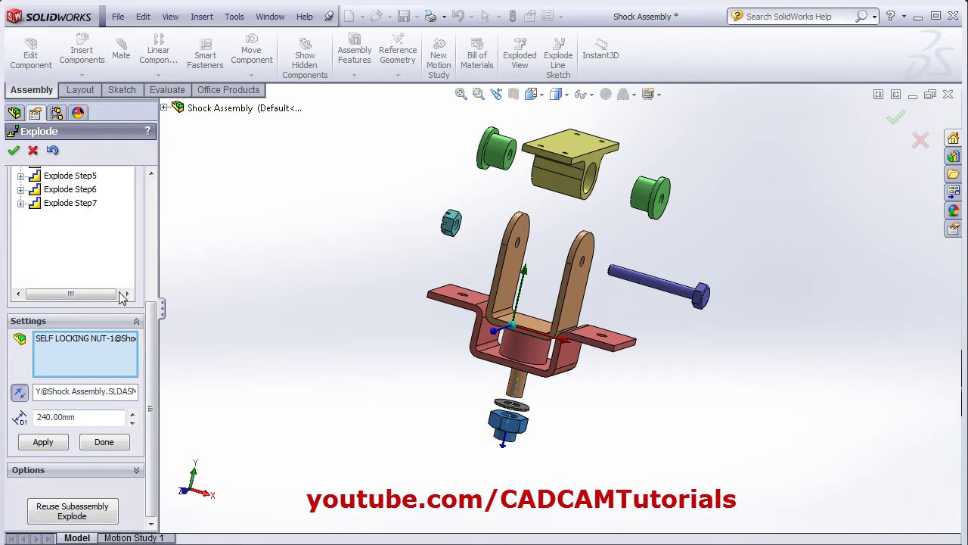
Open Explode Step2 for editing to check the washer's explode settings and distance.
{"action": "scroll", "coordinate": [152, 306], "scroll_direction": "up", "scroll_amount": 2}
{"action": "left_click_drag", "start_coordinate": [153, 309], "coordinate": [155, 277]}
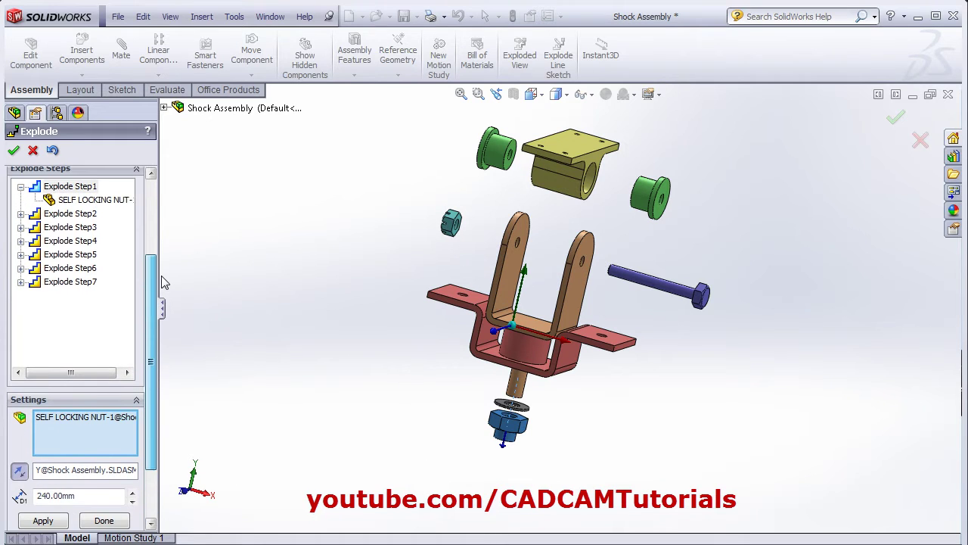
{"action": "left_click", "coordinate": [62, 214]}
{"action": "double_click", "coordinate": [60, 213]}
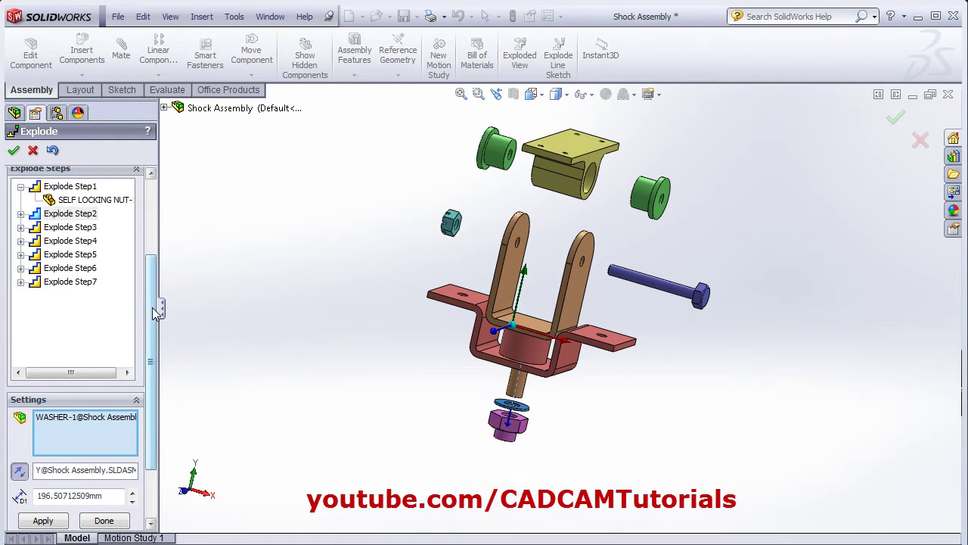
{"action": "scroll", "coordinate": [151, 315], "scroll_direction": "down", "scroll_amount": 4}
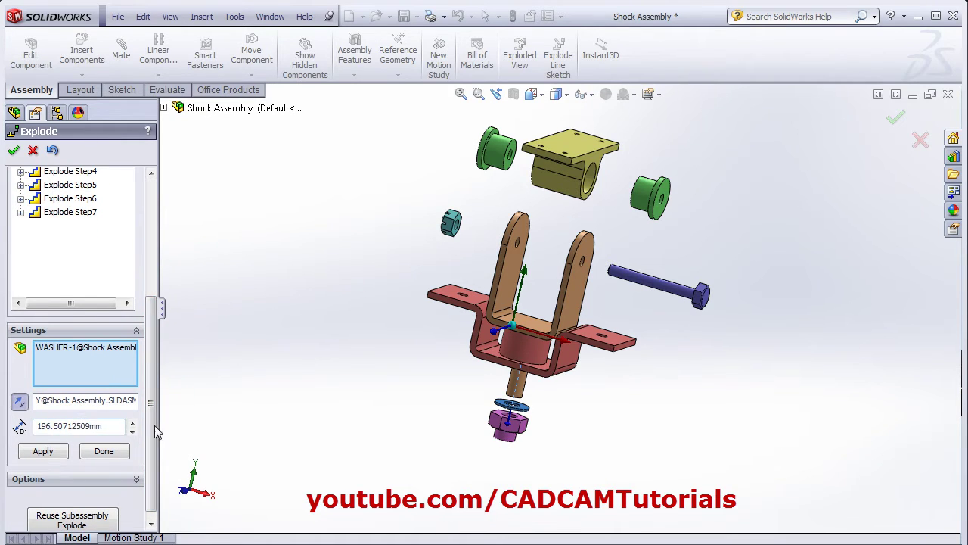
{"action": "scroll", "coordinate": [151, 424], "scroll_direction": "up", "scroll_amount": 8}
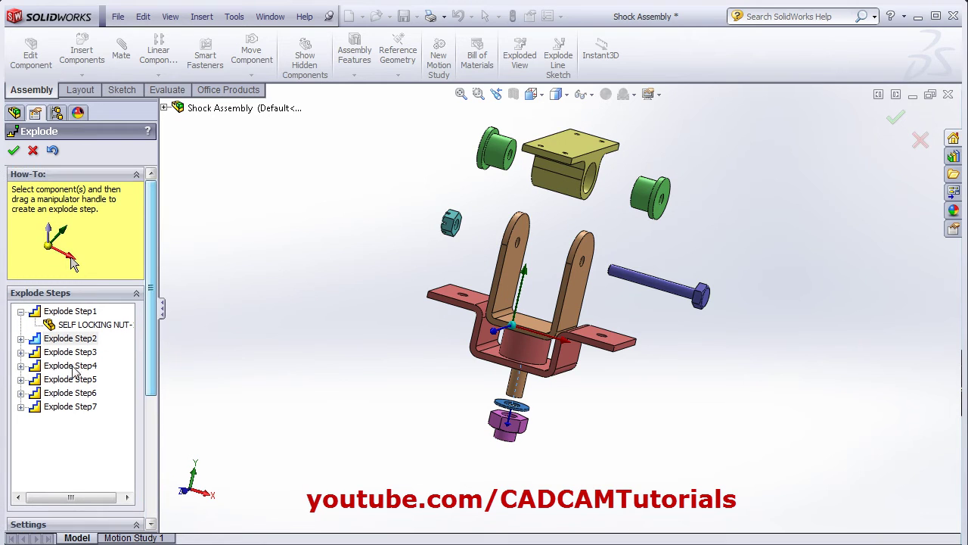
{"action": "left_click", "coordinate": [20, 311]}
{"action": "left_click", "coordinate": [257, 393]}
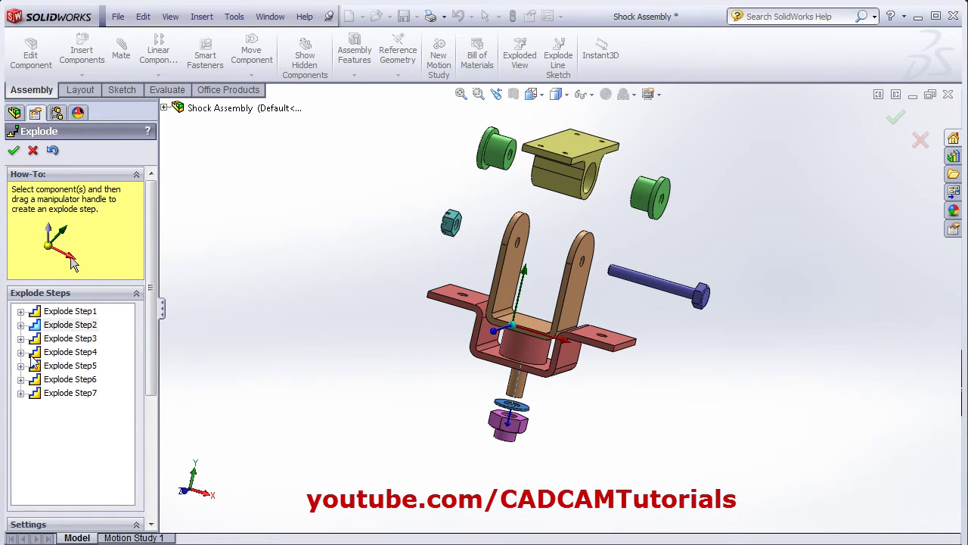
Delete Explode Step7, which moves the bushing on the castle-nut side.
{"action": "left_click", "coordinate": [66, 394]}
{"action": "right_click", "coordinate": [66, 393]}
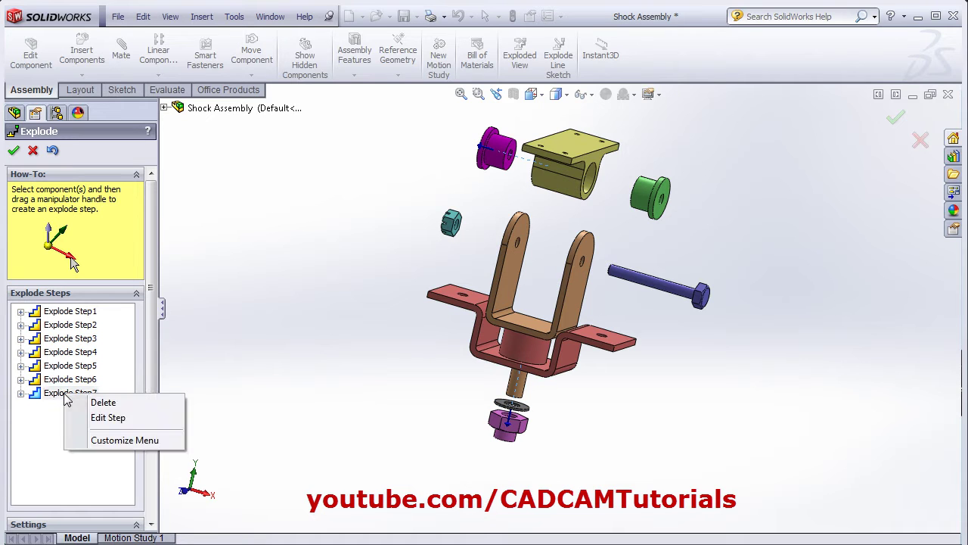
{"action": "left_click", "coordinate": [114, 401]}
Explode the bushing on the castle-nut side outward along X again and finish the exploded view.
{"action": "middle_click_drag", "start_coordinate": [416, 218], "coordinate": [453, 225]}
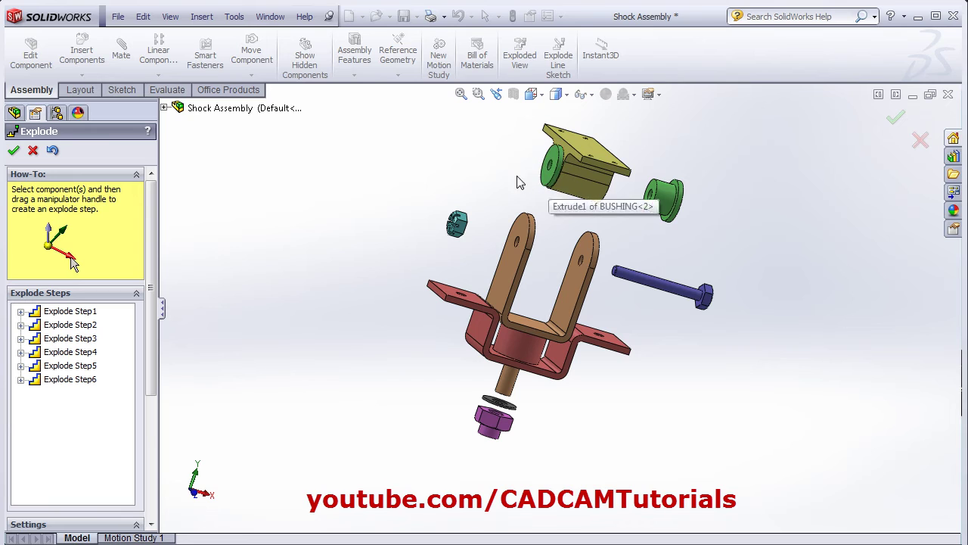
{"action": "middle_click_drag", "start_coordinate": [550, 189], "coordinate": [509, 174]}
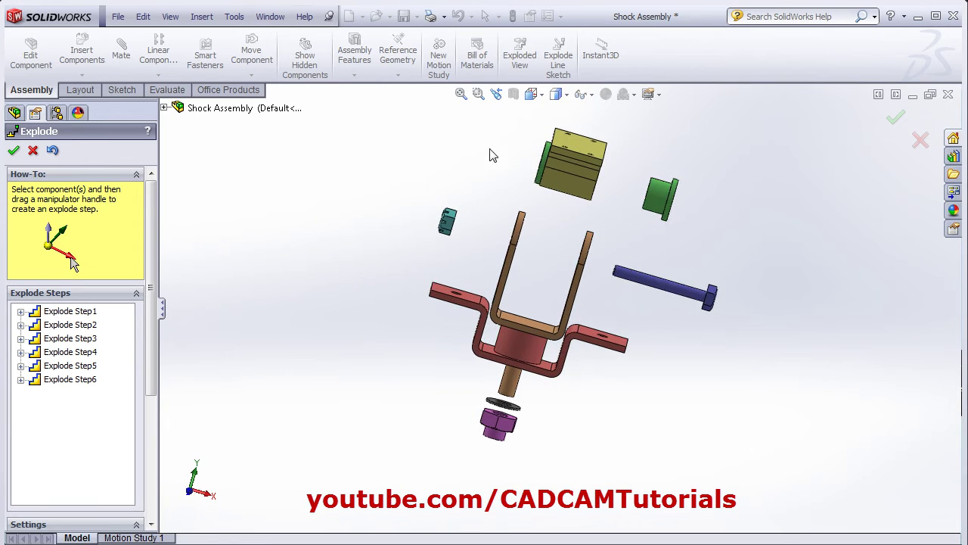
{"action": "middle_click_drag", "start_coordinate": [460, 151], "coordinate": [546, 175]}
{"action": "left_click", "coordinate": [555, 175]}
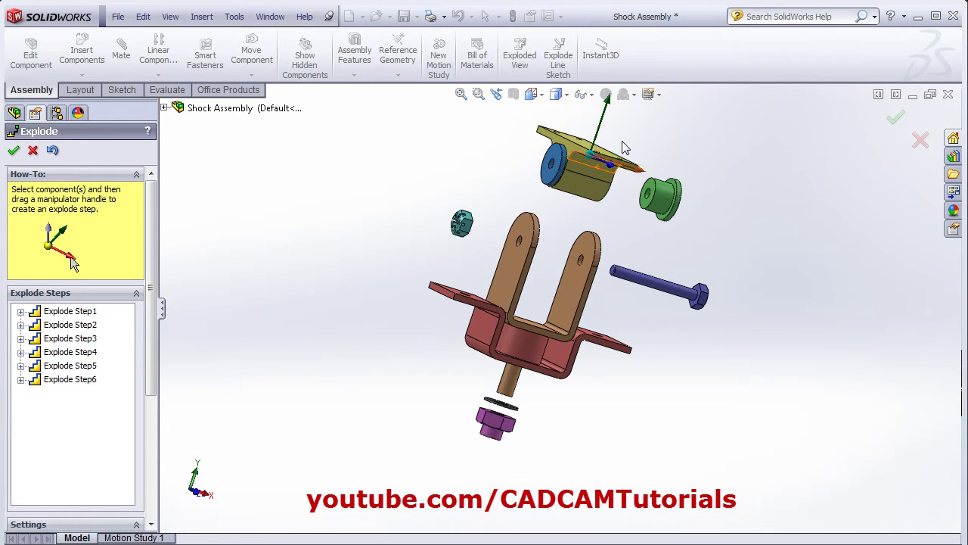
{"action": "scroll", "coordinate": [658, 164], "scroll_direction": "down", "scroll_amount": 3}
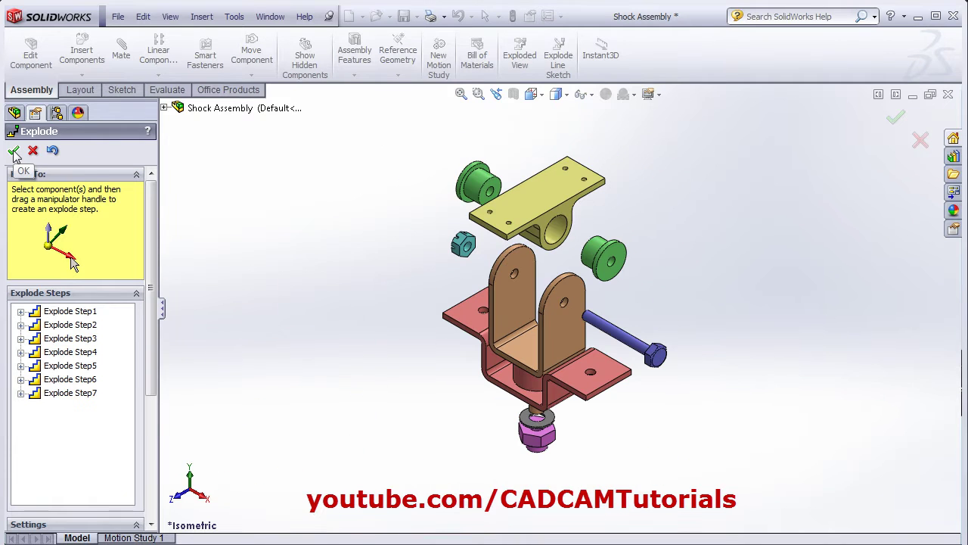
{"action": "left_click", "coordinate": [14, 151]}
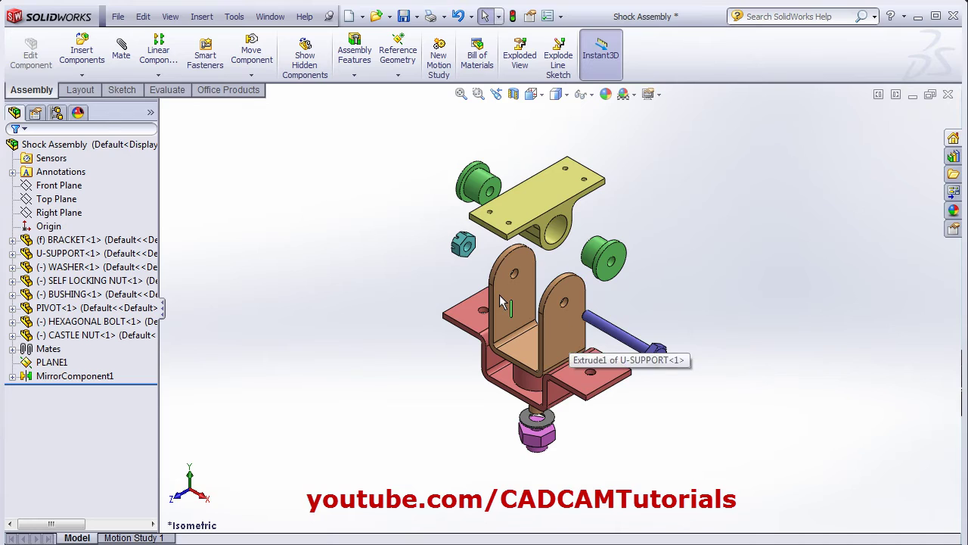
Locate ExplView1 under the Default configuration and collapse the exploded view.
{"action": "left_click", "coordinate": [57, 114]}
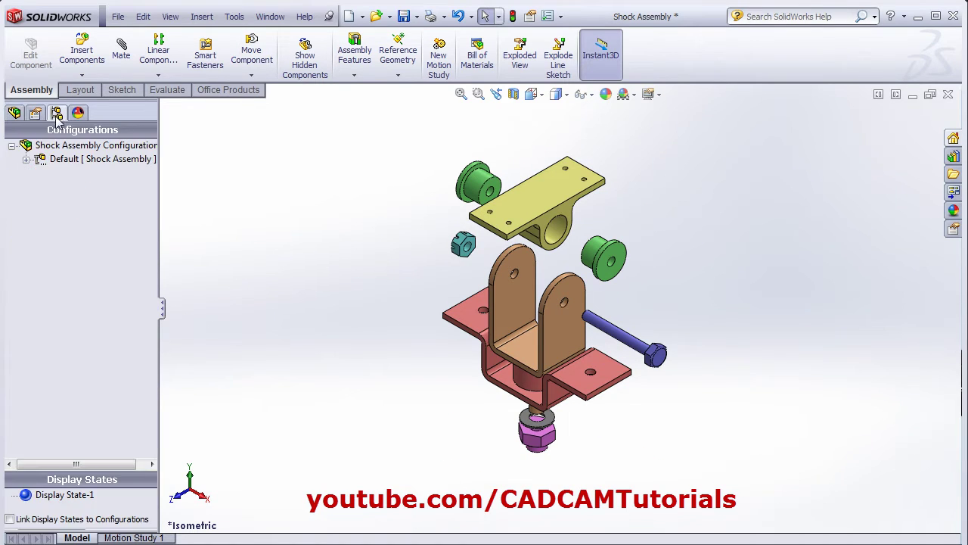
{"action": "left_click", "coordinate": [27, 161]}
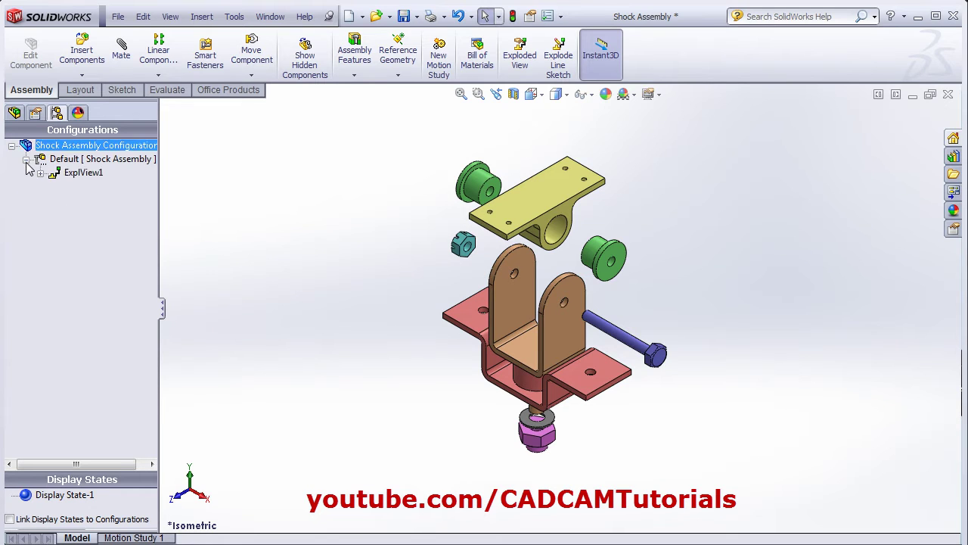
{"action": "left_click", "coordinate": [72, 175]}
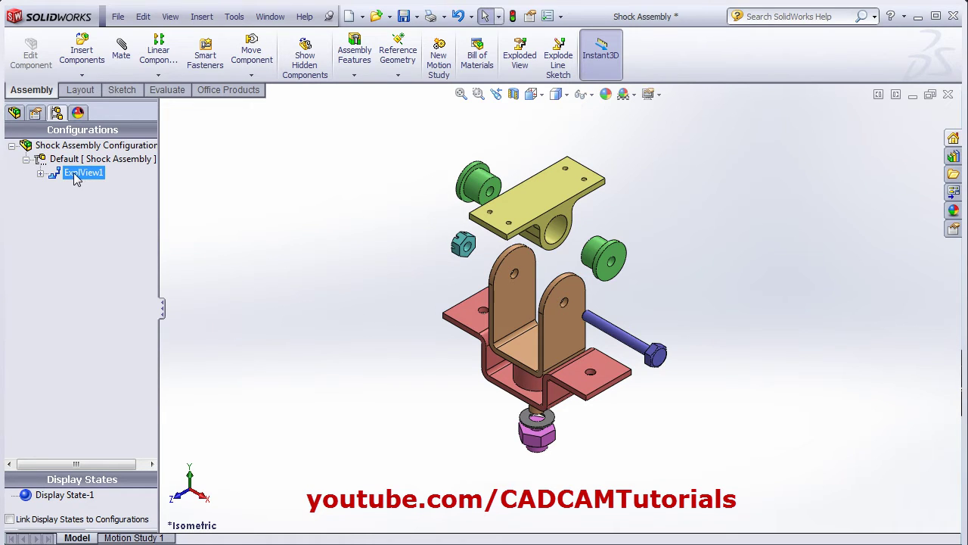
{"action": "right_click", "coordinate": [75, 178]}
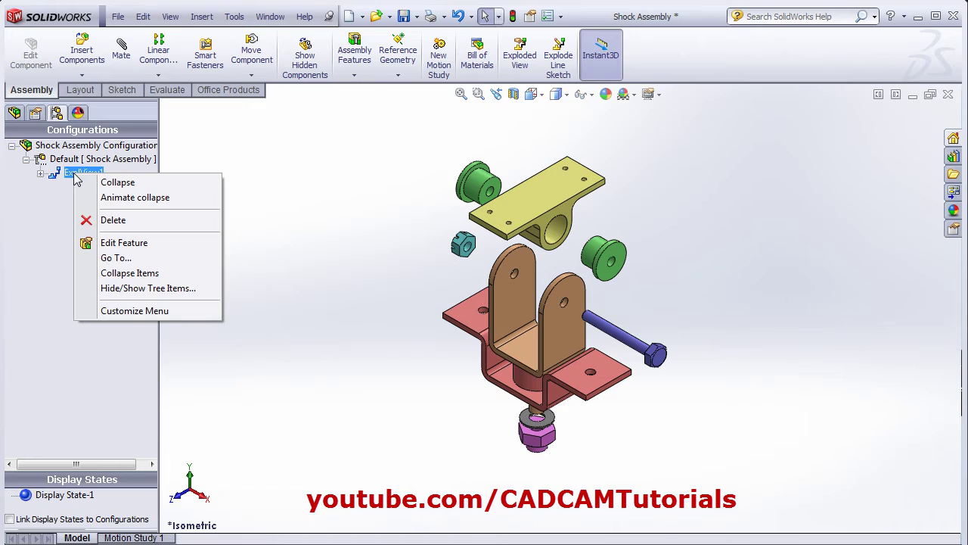
{"action": "left_click", "coordinate": [118, 182]}
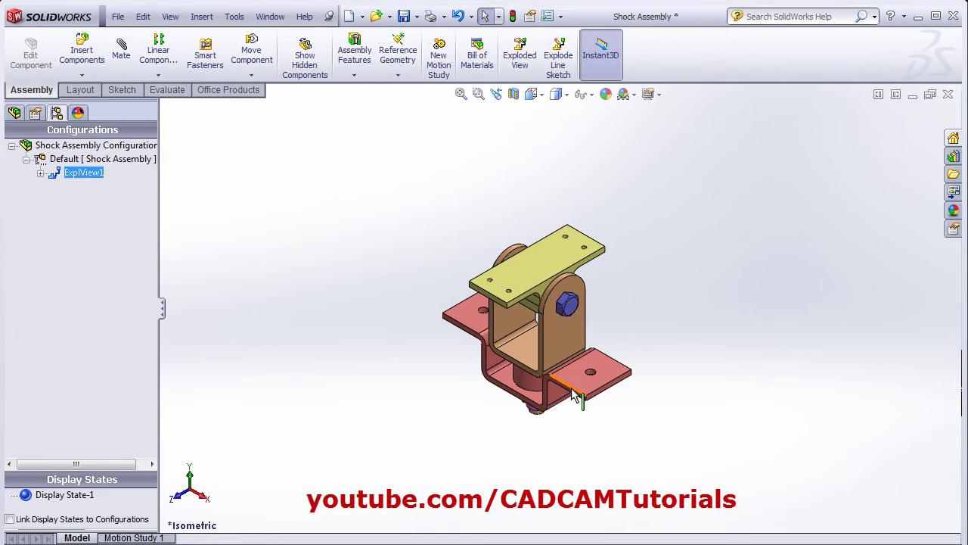
{"action": "scroll", "coordinate": [558, 345], "scroll_direction": "down", "scroll_amount": 3}
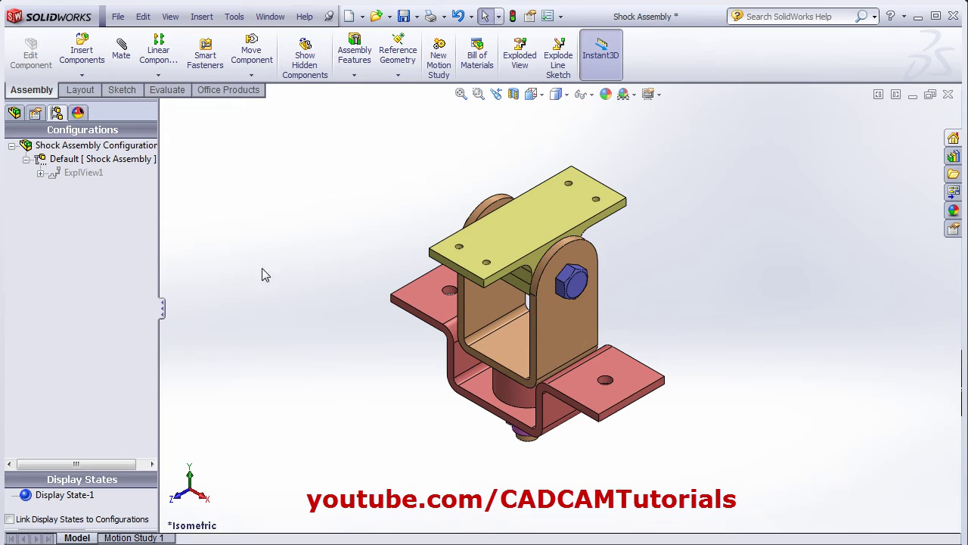
Explode the assembly again from ExplView1 and look over the separated parts.
{"action": "right_click", "coordinate": [79, 175]}
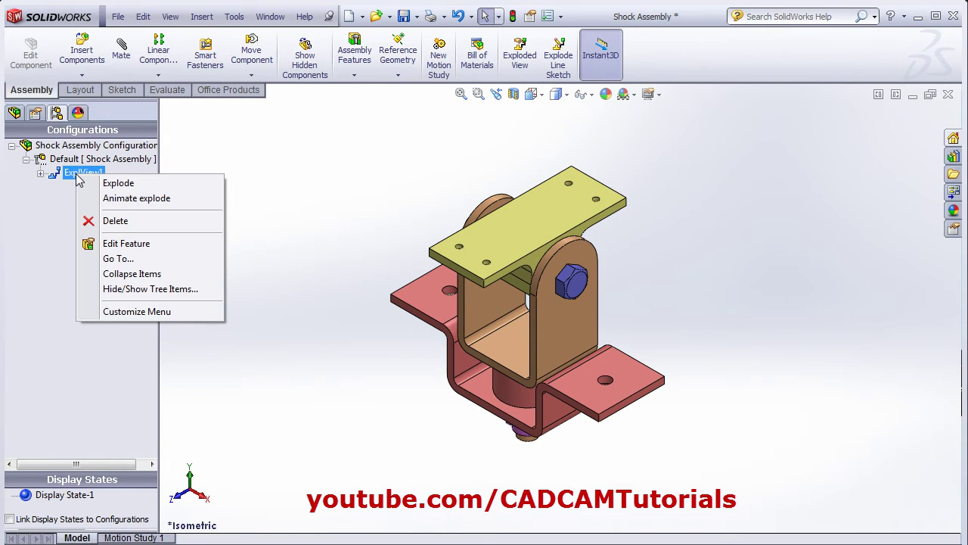
{"action": "left_click", "coordinate": [118, 184]}
{"action": "left_click", "coordinate": [391, 406]}
{"action": "scroll", "coordinate": [512, 382], "scroll_direction": "up", "scroll_amount": 2}
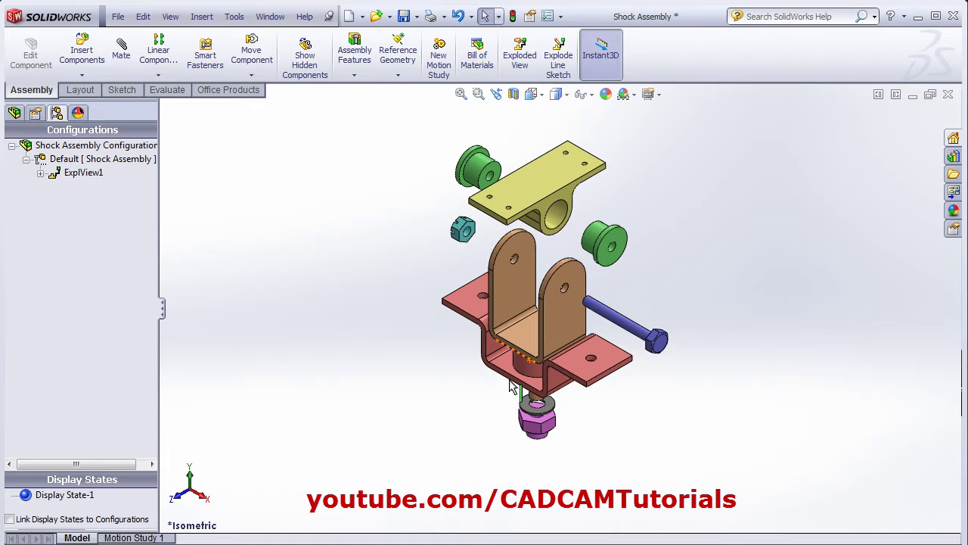
{"action": "middle_click_drag", "start_coordinate": [546, 335], "coordinate": [543, 319]}
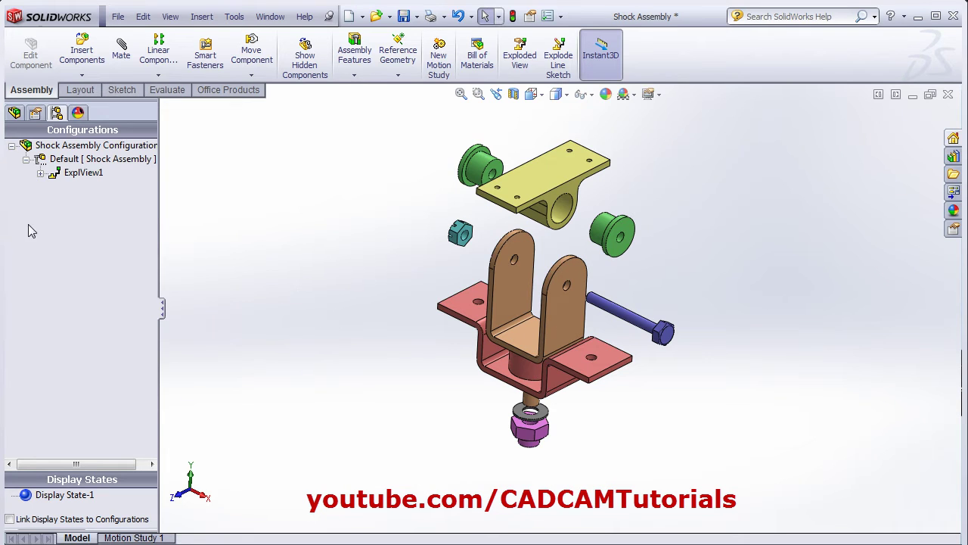
Animate the collapse of ExplView1 and replay the animation in loop mode.
{"action": "left_click", "coordinate": [74, 177]}
{"action": "right_click", "coordinate": [78, 178]}
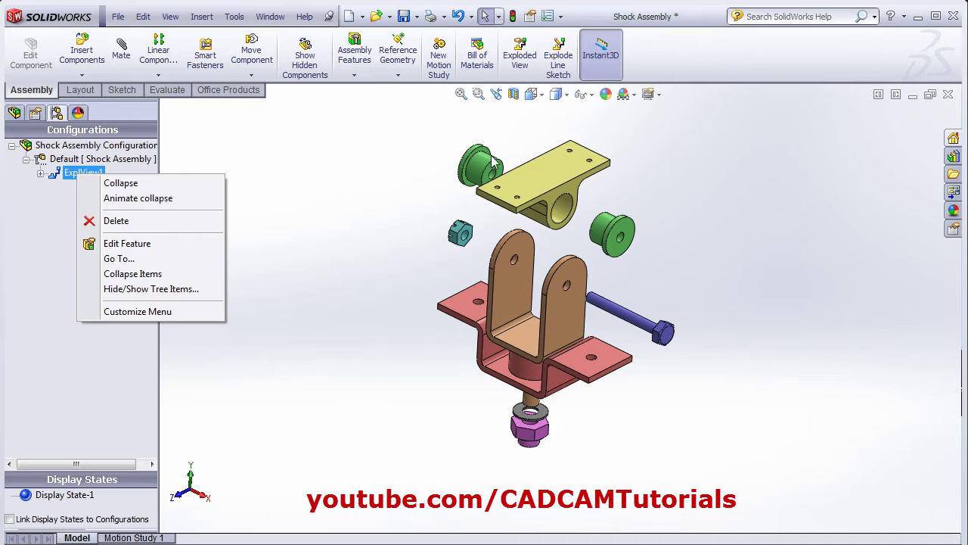
{"action": "left_click", "coordinate": [138, 199]}
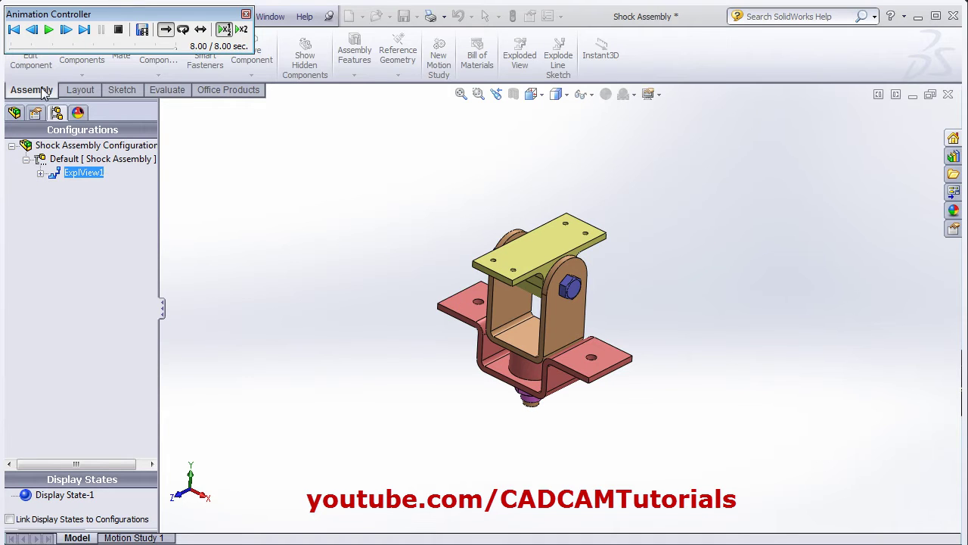
{"action": "left_click_drag", "start_coordinate": [109, 13], "coordinate": [201, 59]}
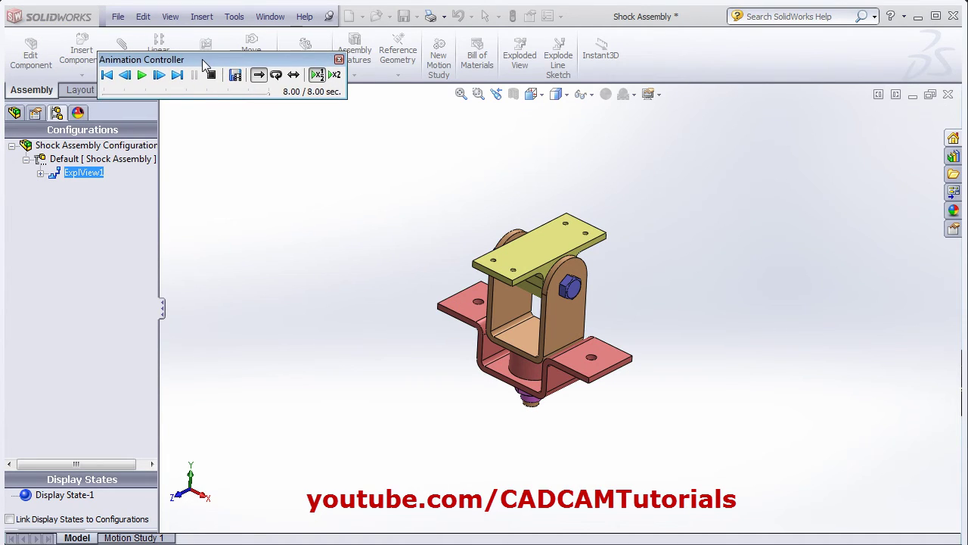
{"action": "left_click", "coordinate": [277, 75]}
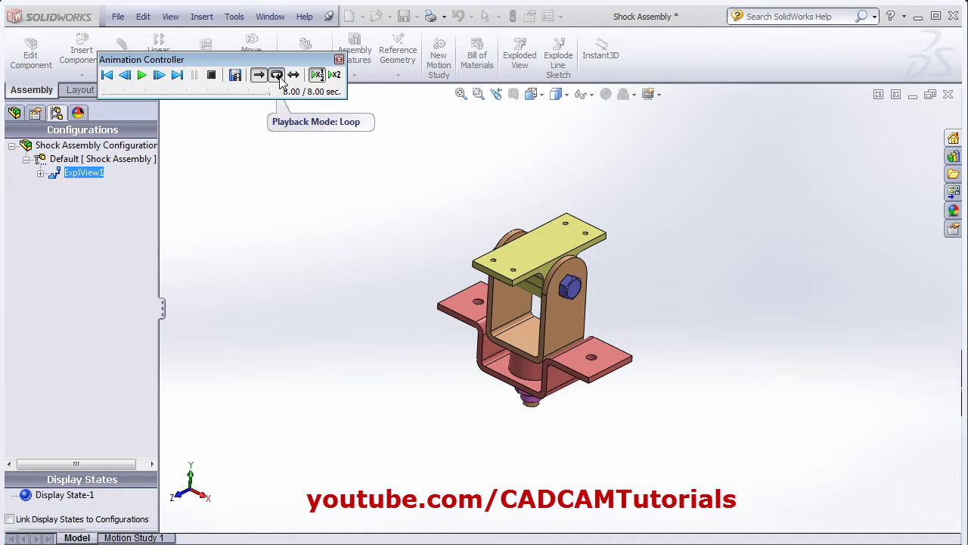
{"action": "left_click", "coordinate": [142, 75]}
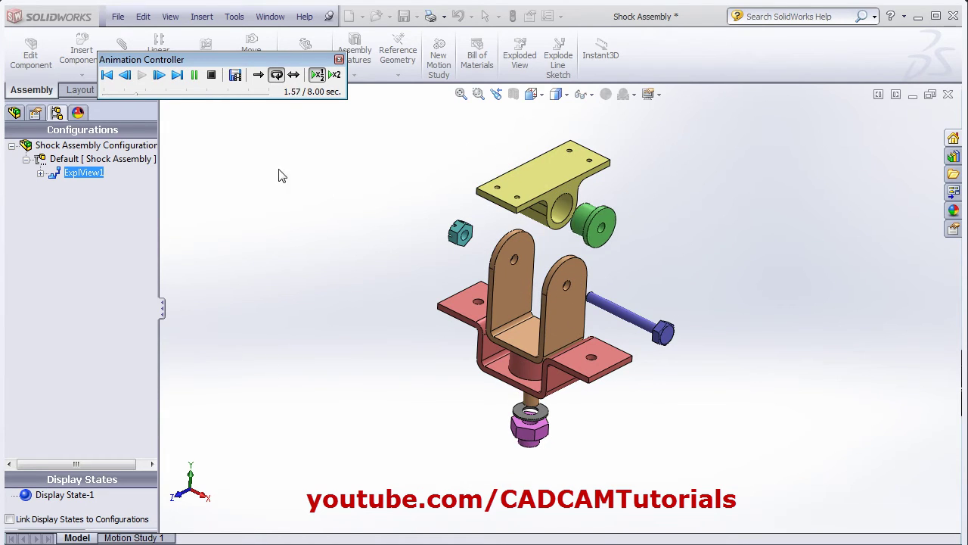
Set the animation to reciprocate playback, try double speed, and return to half speed.
{"action": "left_click", "coordinate": [294, 78]}
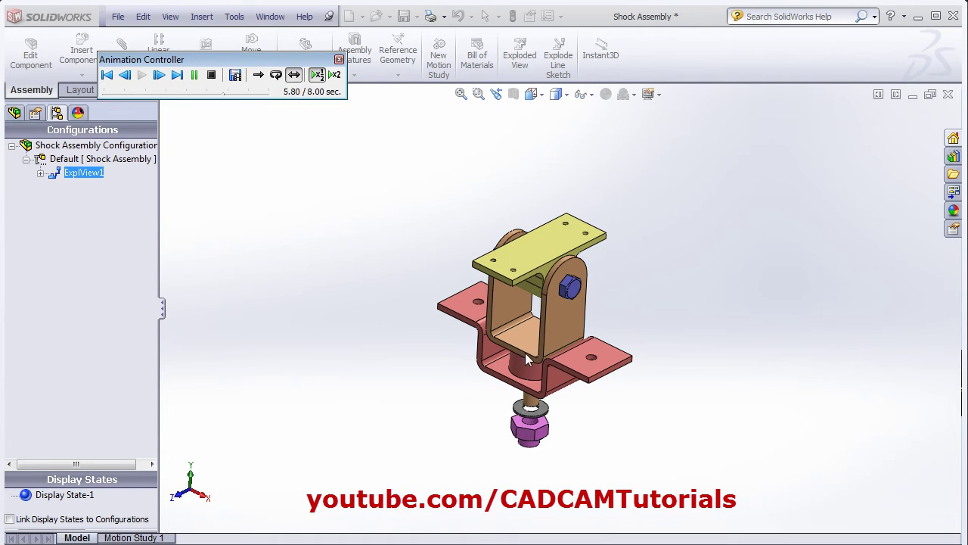
{"action": "left_click", "coordinate": [335, 76]}
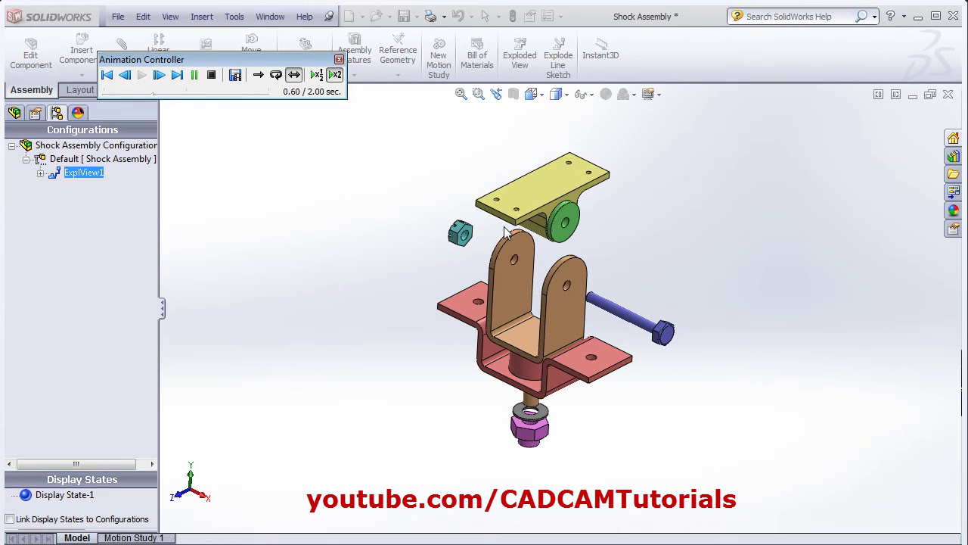
{"action": "left_click", "coordinate": [317, 76]}
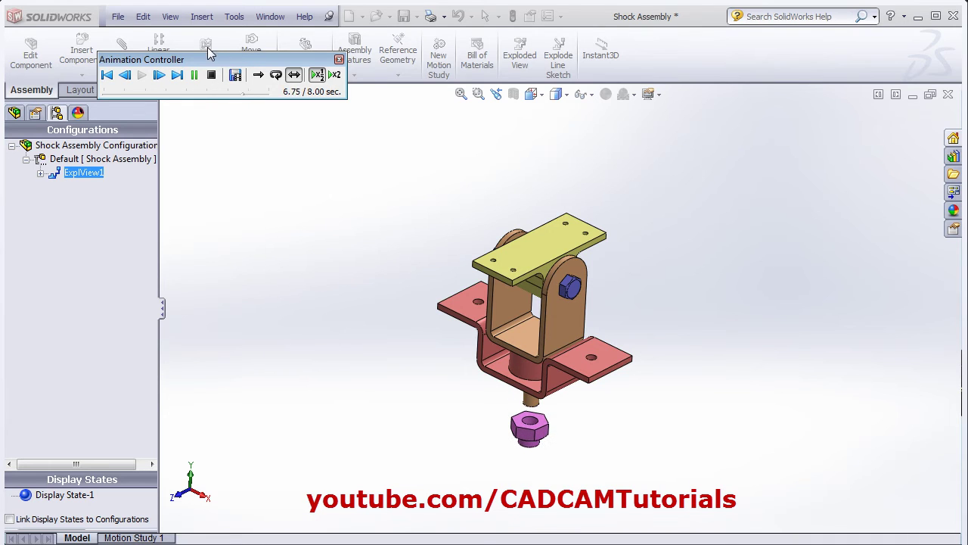
Save the animation as the AVI file Shock Assembly with a 16:9 HDTV aspect ratio.
{"action": "left_click", "coordinate": [235, 76]}
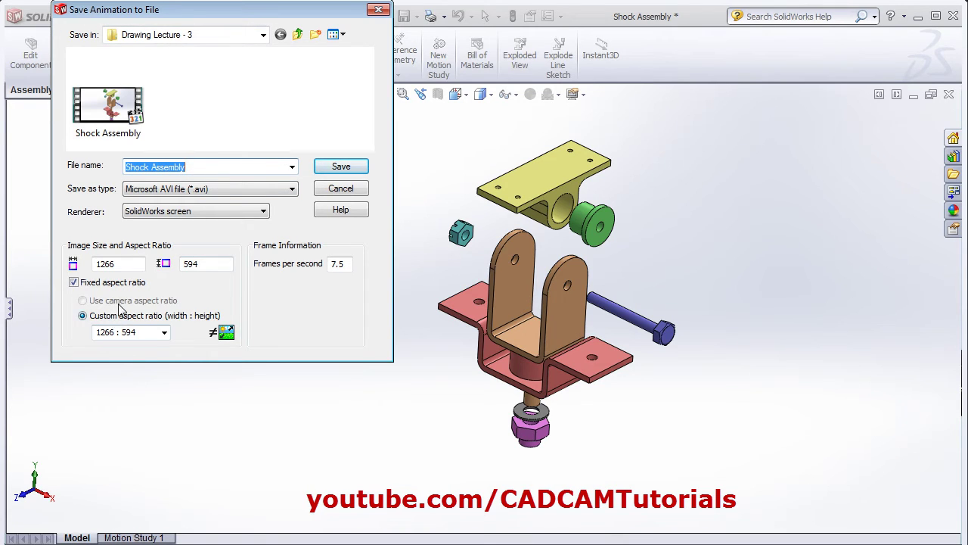
{"action": "left_click", "coordinate": [164, 333]}
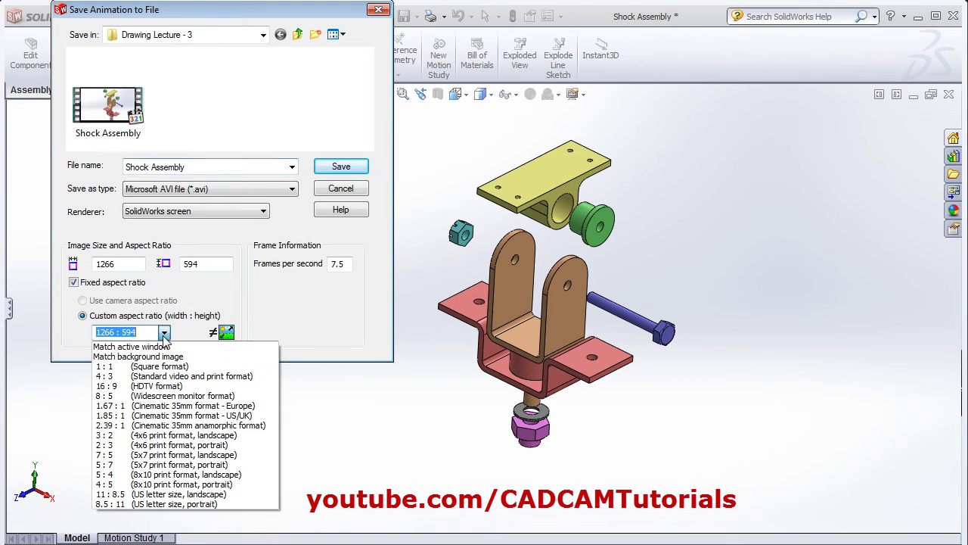
{"action": "left_click", "coordinate": [148, 386]}
{"action": "left_click", "coordinate": [365, 201]}
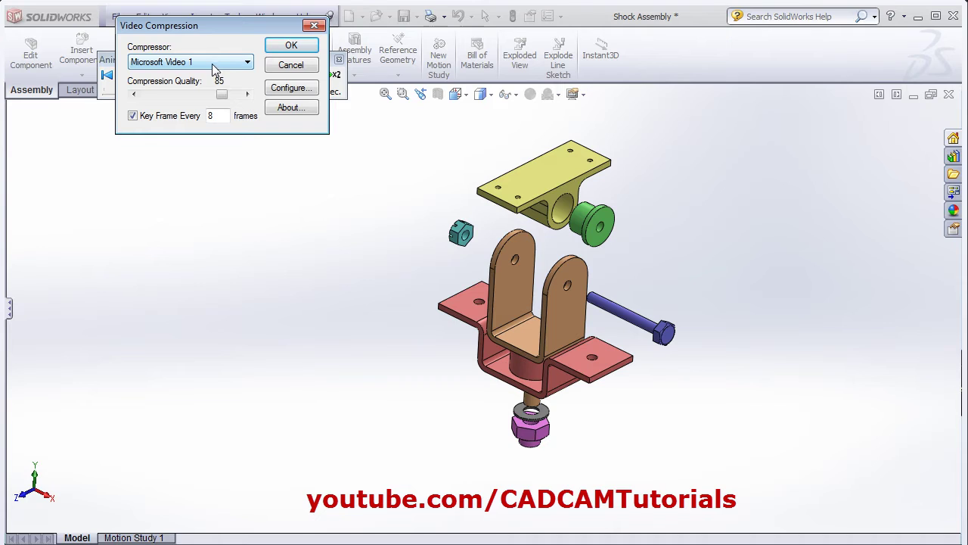
Compress the video with the TechSmith Screen Capture Codec, record it, and stop the playback.
{"action": "left_click", "coordinate": [211, 61]}
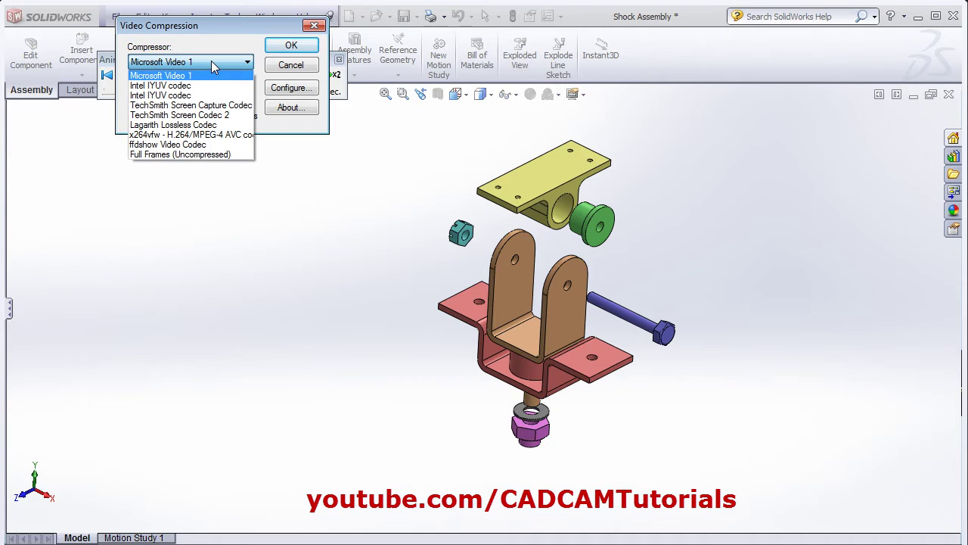
{"action": "left_click", "coordinate": [183, 106]}
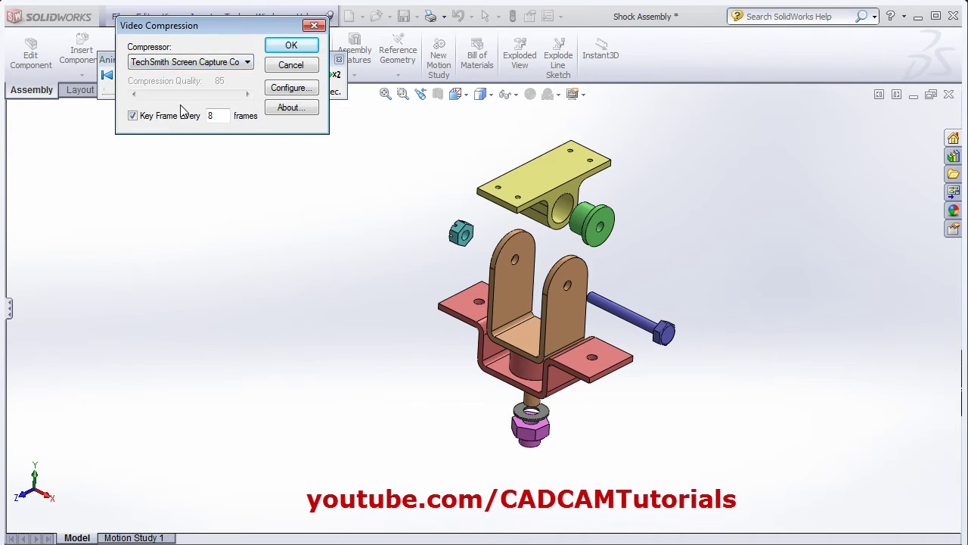
{"action": "left_click", "coordinate": [291, 47]}
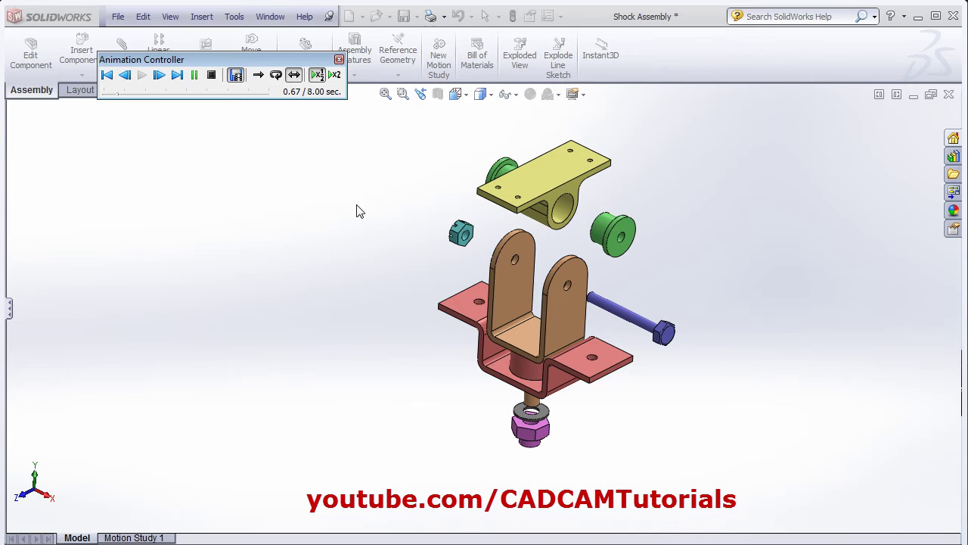
{"action": "left_click", "coordinate": [213, 78]}
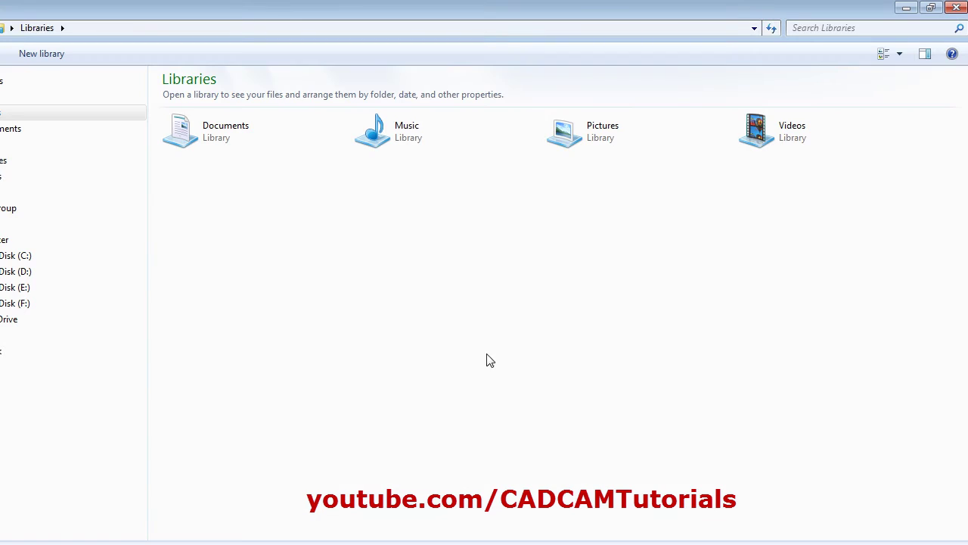
Return to the assembly from the Libraries window and examine the running explode animation from several angles.
{"action": "left_click", "coordinate": [931, 10]}
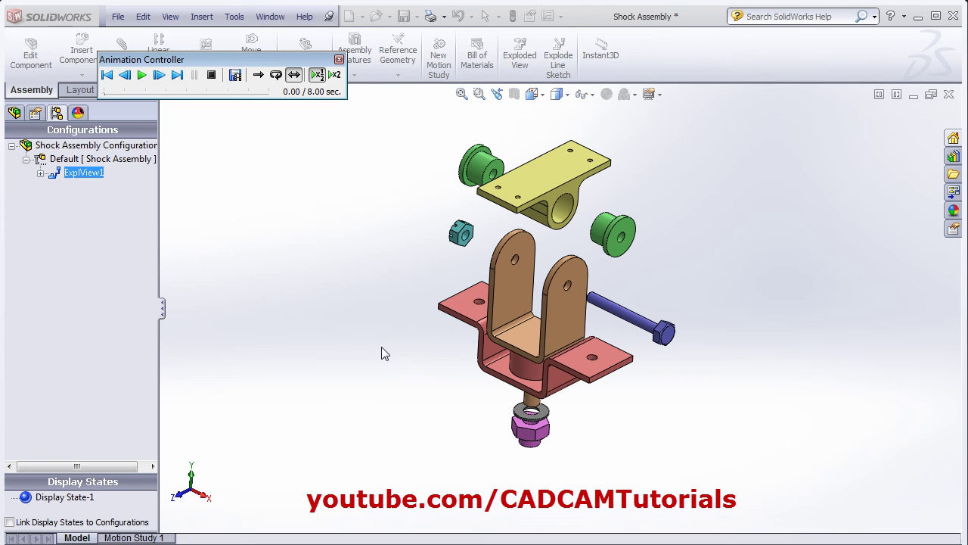
{"action": "scroll", "coordinate": [571, 280], "scroll_direction": "down", "scroll_amount": 4}
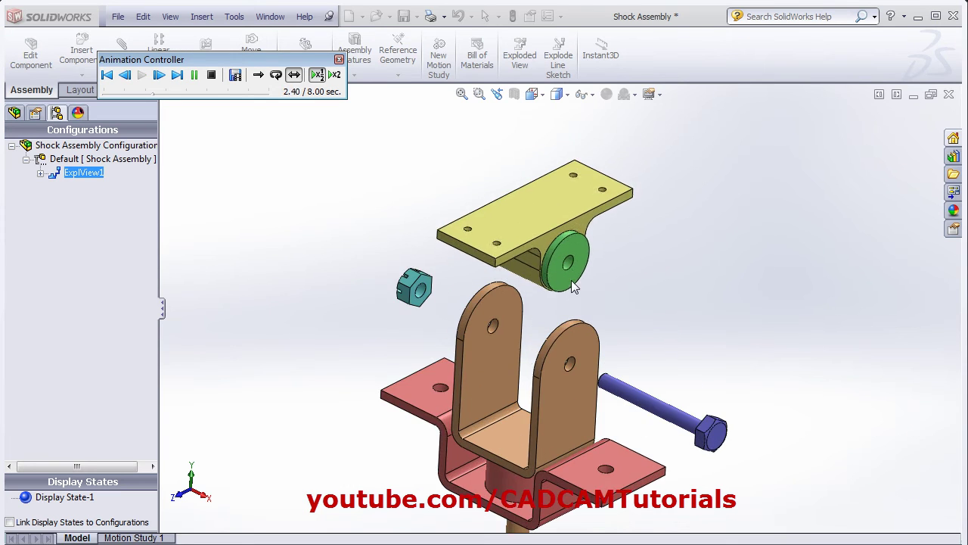
{"action": "middle_click_drag", "start_coordinate": [566, 379], "coordinate": [571, 227], "text": "ctrl"}
{"action": "scroll", "coordinate": [541, 469], "scroll_direction": "down", "scroll_amount": 1}
{"action": "scroll", "coordinate": [540, 378], "scroll_direction": "up", "scroll_amount": 3}
{"action": "middle_click_drag", "start_coordinate": [601, 320], "coordinate": [635, 357]}
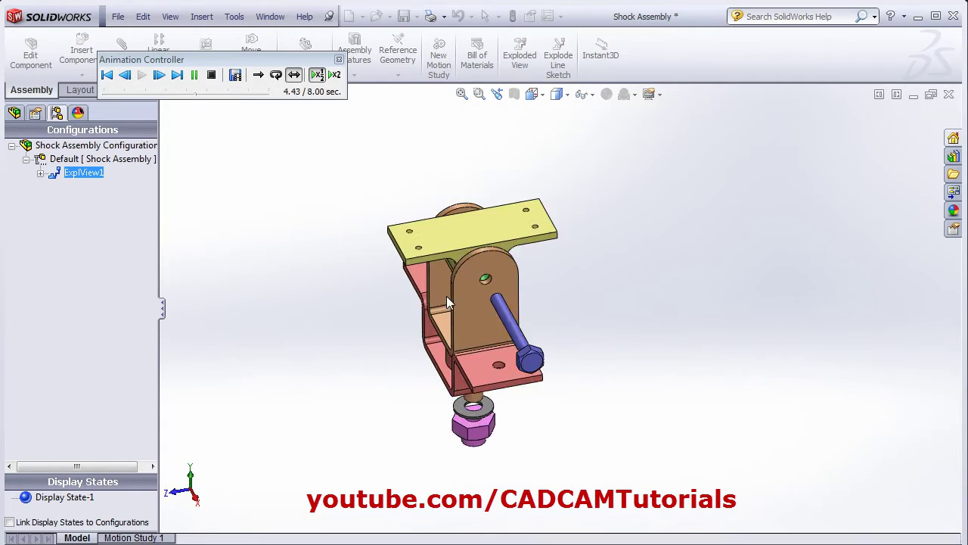
{"action": "scroll", "coordinate": [447, 296], "scroll_direction": "down", "scroll_amount": 1}
{"action": "middle_click_drag", "start_coordinate": [479, 324], "coordinate": [614, 391]}
{"action": "middle_click_drag", "start_coordinate": [414, 324], "coordinate": [458, 325]}
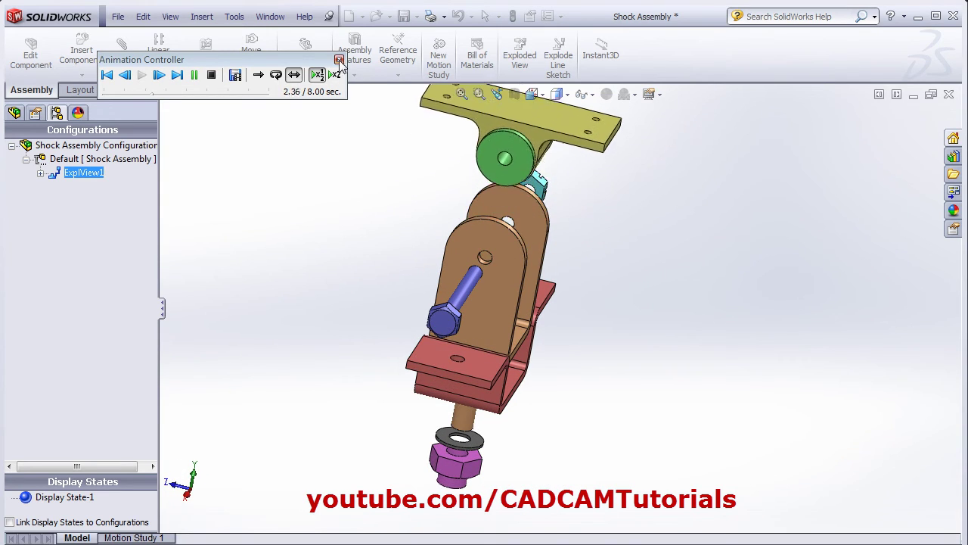
Close the animation controller and restore the isometric view of the assembly.
{"action": "left_click", "coordinate": [339, 58]}
{"action": "left_click", "coordinate": [532, 94]}
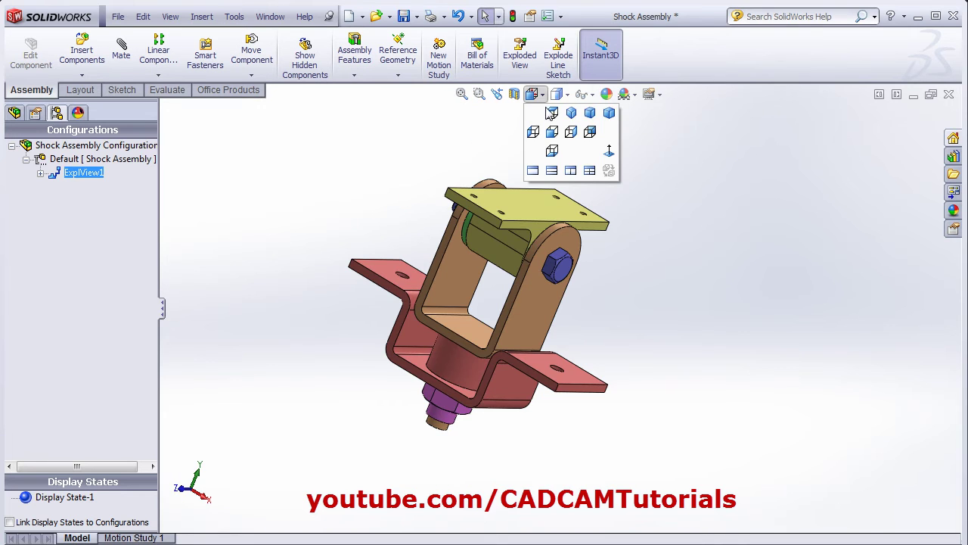
{"action": "left_click", "coordinate": [571, 113]}
Explode ExplView1 once more and fit the whole exploded assembly in the view.
{"action": "right_click", "coordinate": [83, 174]}
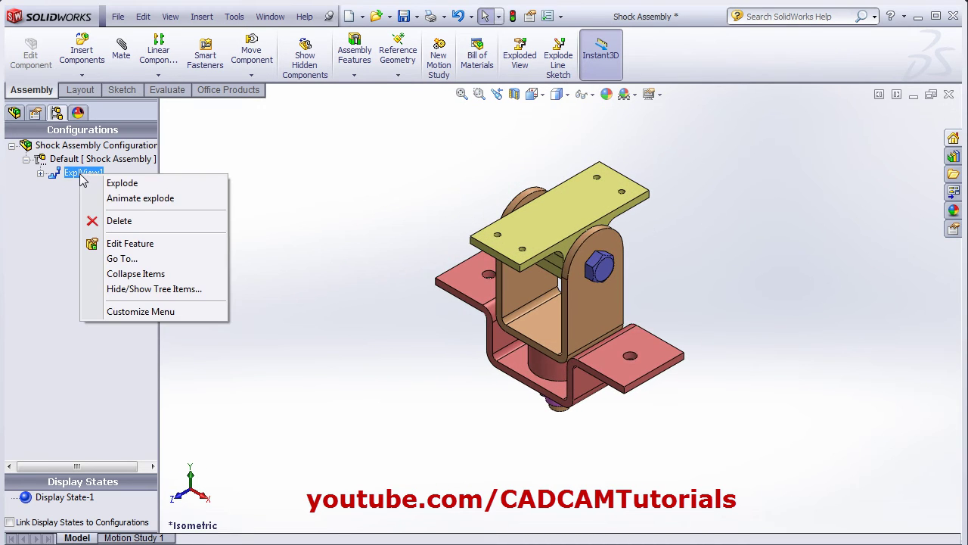
{"action": "left_click", "coordinate": [125, 183]}
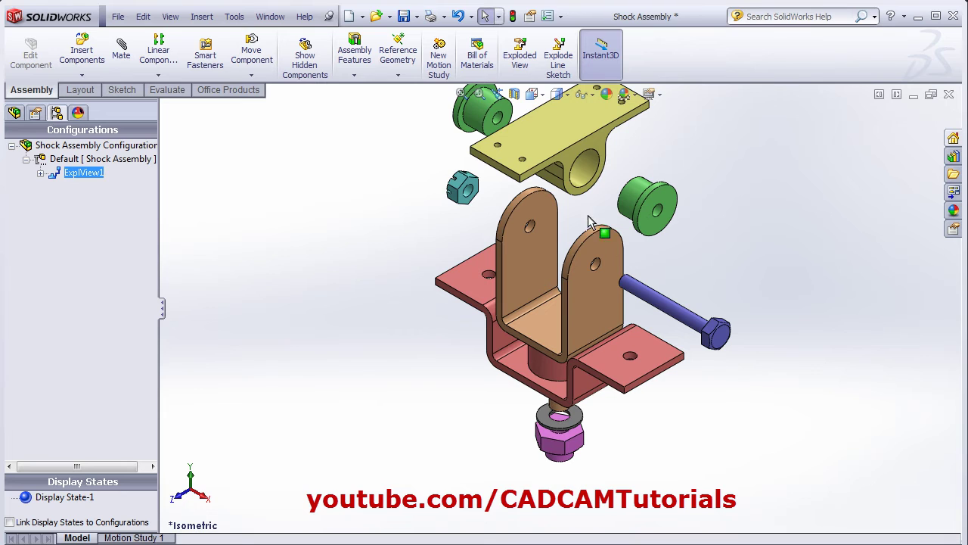
{"action": "key", "text": "f"}
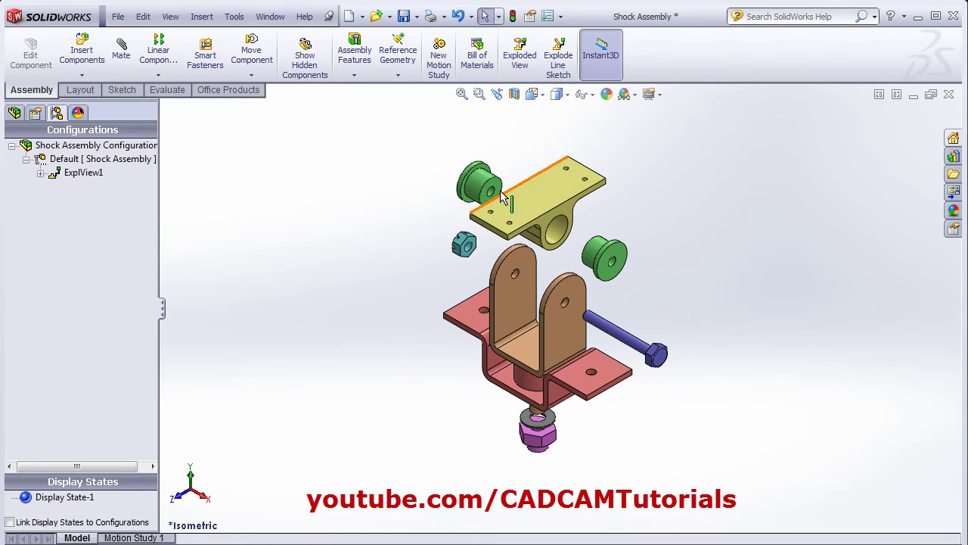
{"action": "middle_click_drag", "start_coordinate": [482, 348], "coordinate": [502, 324]}
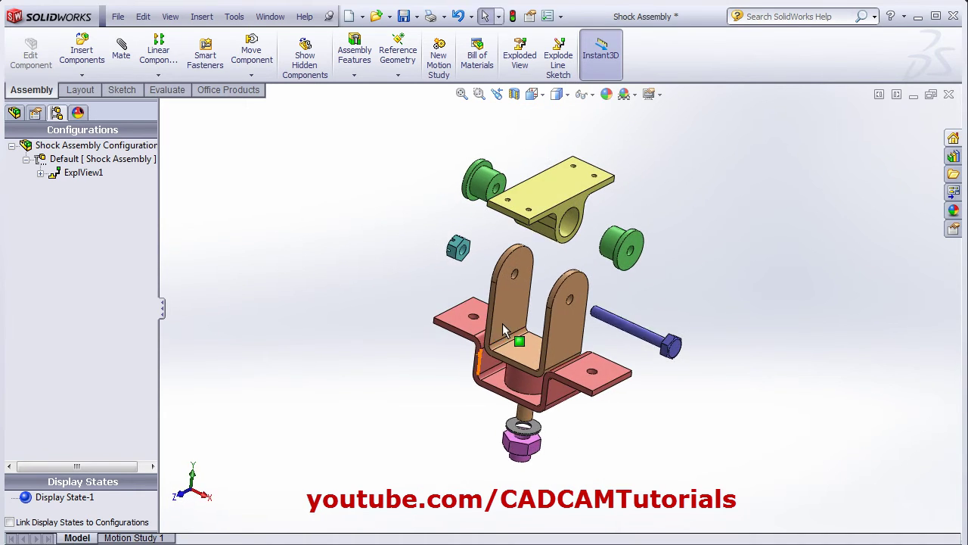
Start an explode line sketch and route a line through the bores of one bushing, the pivot and the opposite bushing.
{"action": "left_click", "coordinate": [561, 59]}
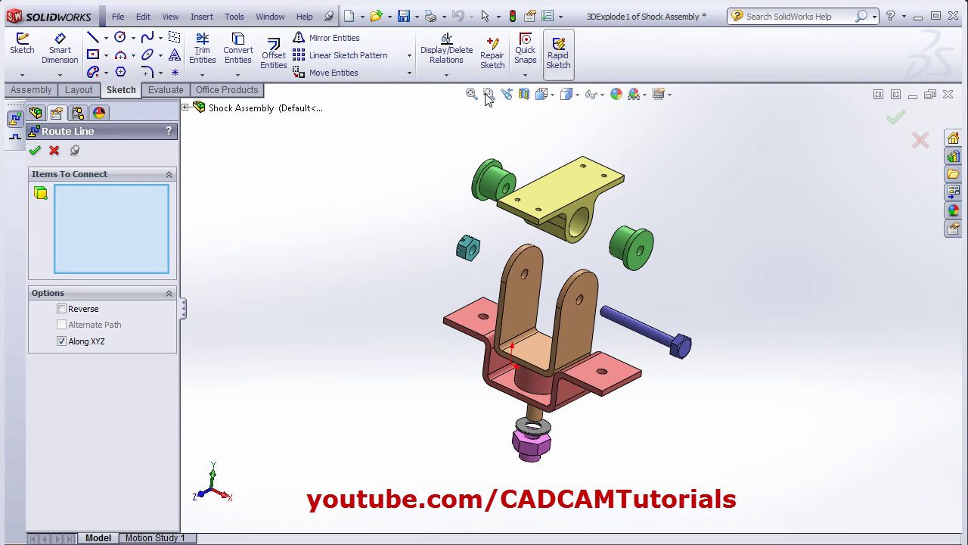
{"action": "scroll", "coordinate": [582, 200], "scroll_direction": "down", "scroll_amount": 4}
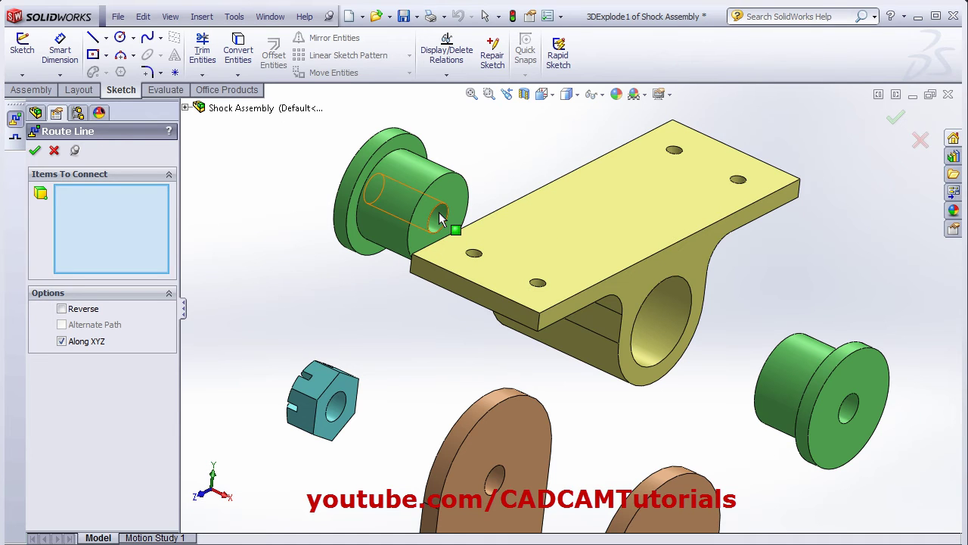
{"action": "left_click", "coordinate": [441, 219]}
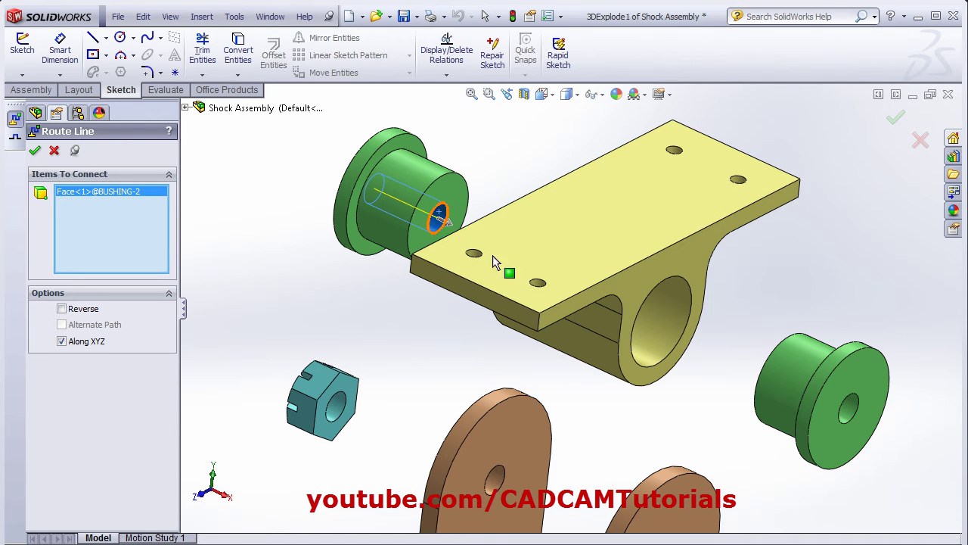
{"action": "left_click", "coordinate": [664, 307]}
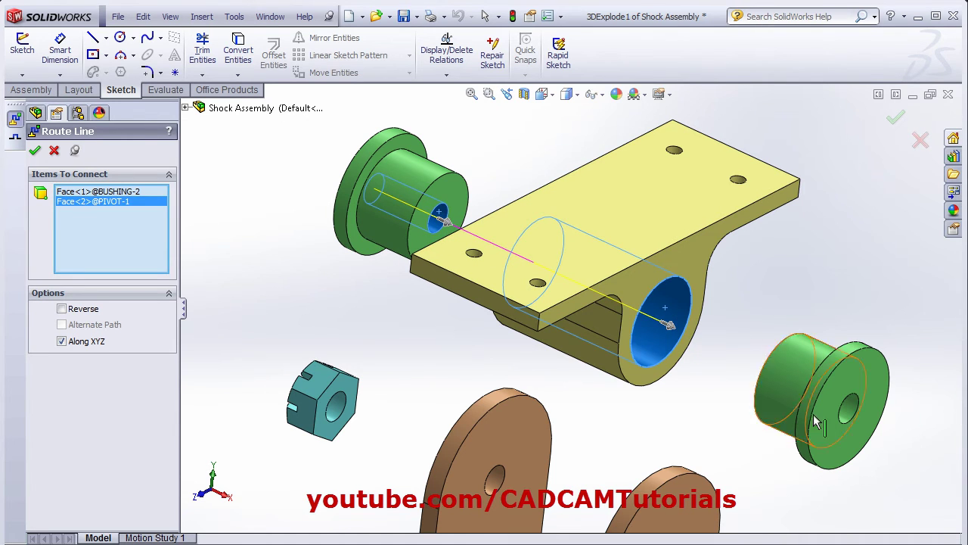
{"action": "left_click", "coordinate": [853, 406]}
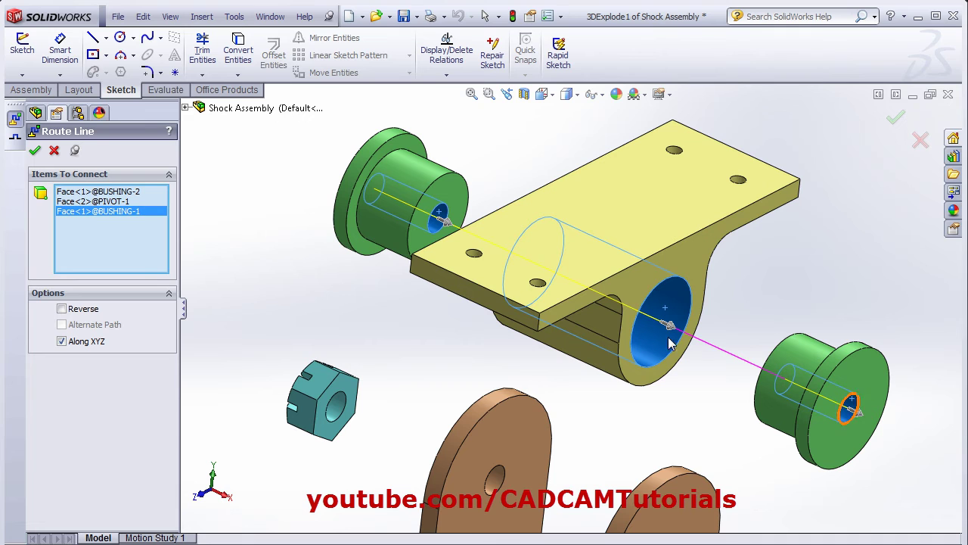
{"action": "left_click", "coordinate": [35, 150]}
{"action": "middle_click_drag", "start_coordinate": [393, 345], "coordinate": [419, 310]}
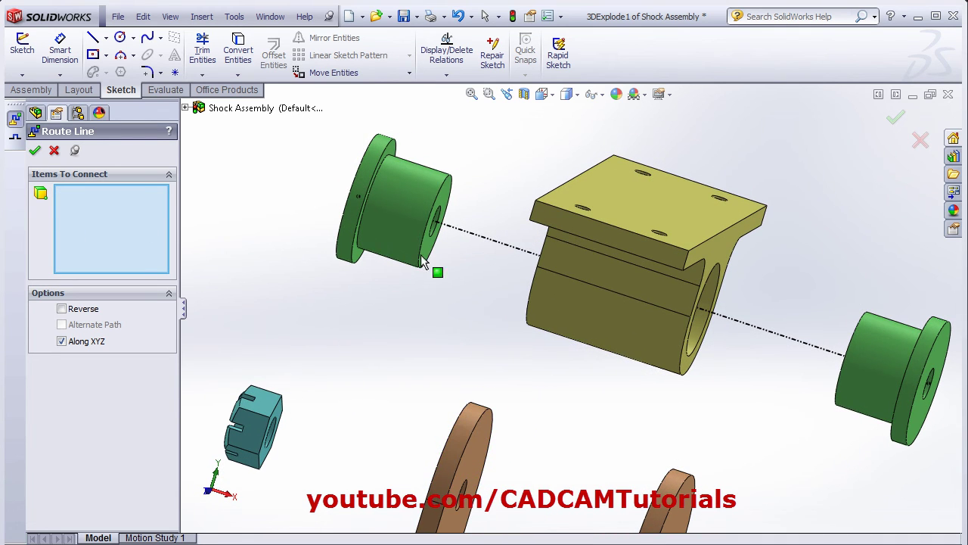
Begin a route line from the castle nut's hole to the hole in the nearer arm of the U-support.
{"action": "scroll", "coordinate": [618, 400], "scroll_direction": "up", "scroll_amount": 2}
{"action": "middle_click_drag", "start_coordinate": [496, 331], "coordinate": [463, 339]}
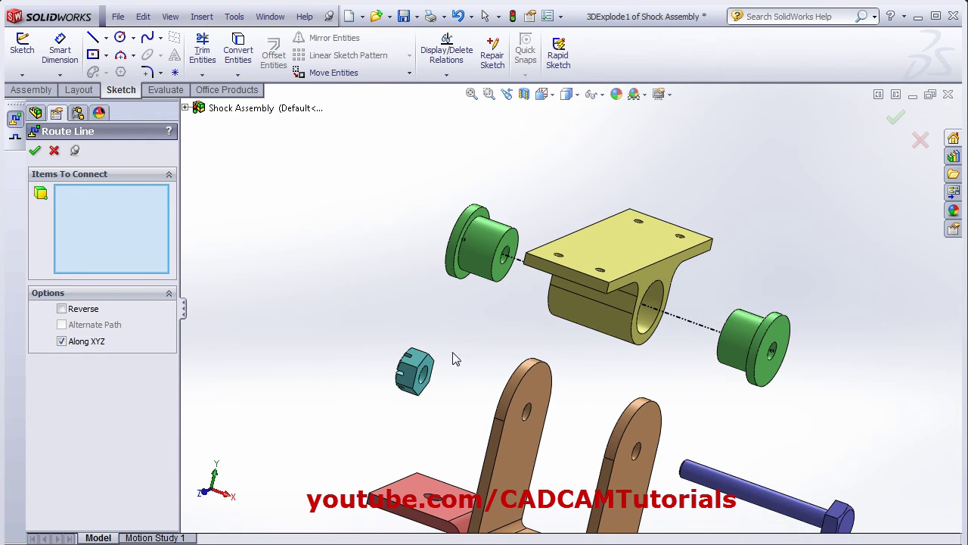
{"action": "scroll", "coordinate": [449, 335], "scroll_direction": "down", "scroll_amount": 5}
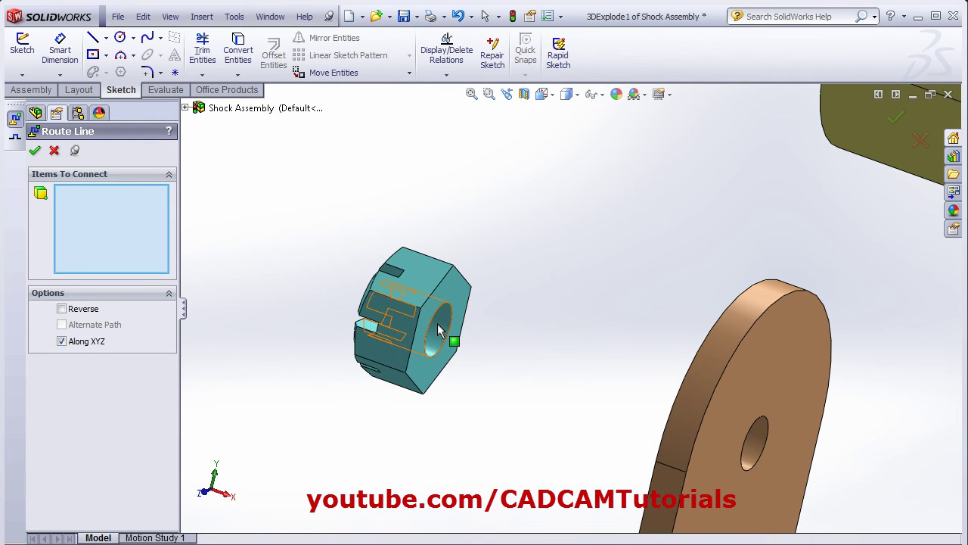
{"action": "left_click", "coordinate": [439, 331]}
{"action": "middle_click_drag", "start_coordinate": [521, 396], "coordinate": [512, 367]}
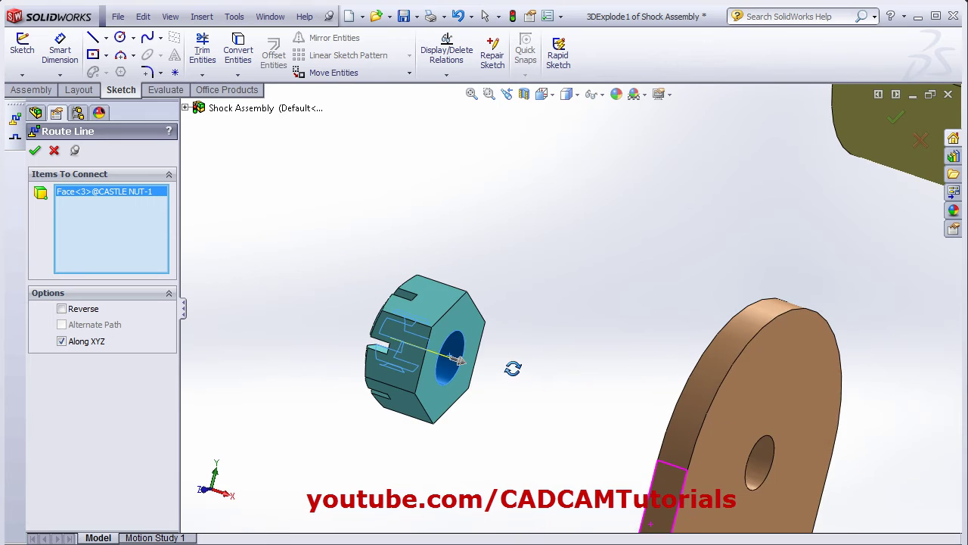
{"action": "left_click", "coordinate": [763, 459]}
{"action": "scroll", "coordinate": [679, 448], "scroll_direction": "up", "scroll_amount": 6}
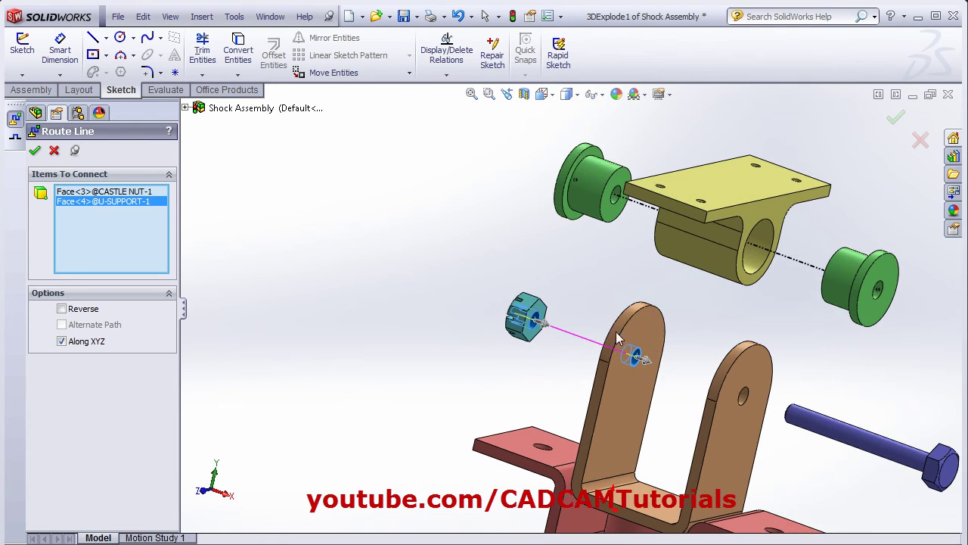
Extend the route line from the U-support hole to the bore of the bushing above the castle nut.
{"action": "scroll", "coordinate": [640, 239], "scroll_direction": "up", "scroll_amount": 2}
{"action": "scroll", "coordinate": [613, 239], "scroll_direction": "down", "scroll_amount": 6}
{"action": "middle_click_drag", "start_coordinate": [594, 307], "coordinate": [625, 330]}
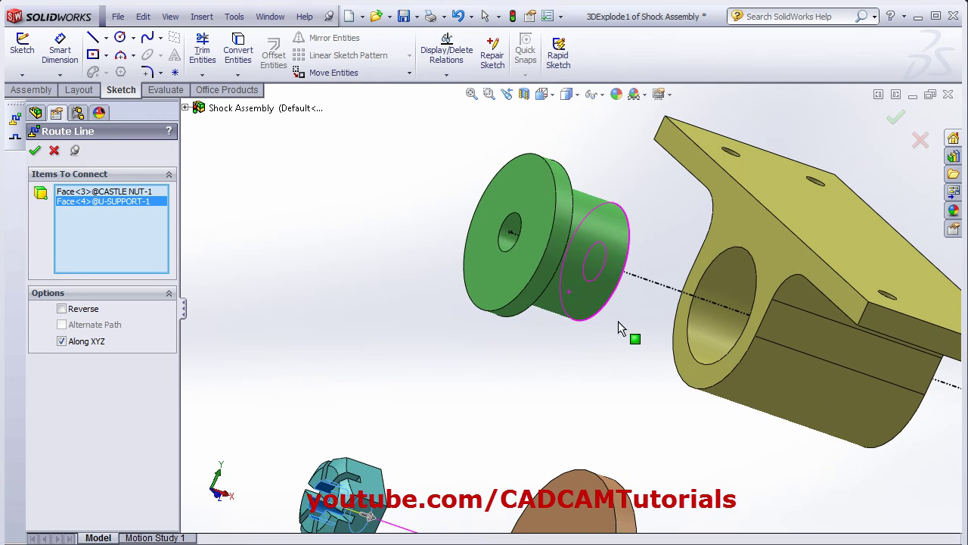
{"action": "left_click", "coordinate": [510, 249]}
{"action": "scroll", "coordinate": [666, 416], "scroll_direction": "up", "scroll_amount": 3}
{"action": "scroll", "coordinate": [641, 475], "scroll_direction": "down", "scroll_amount": 1}
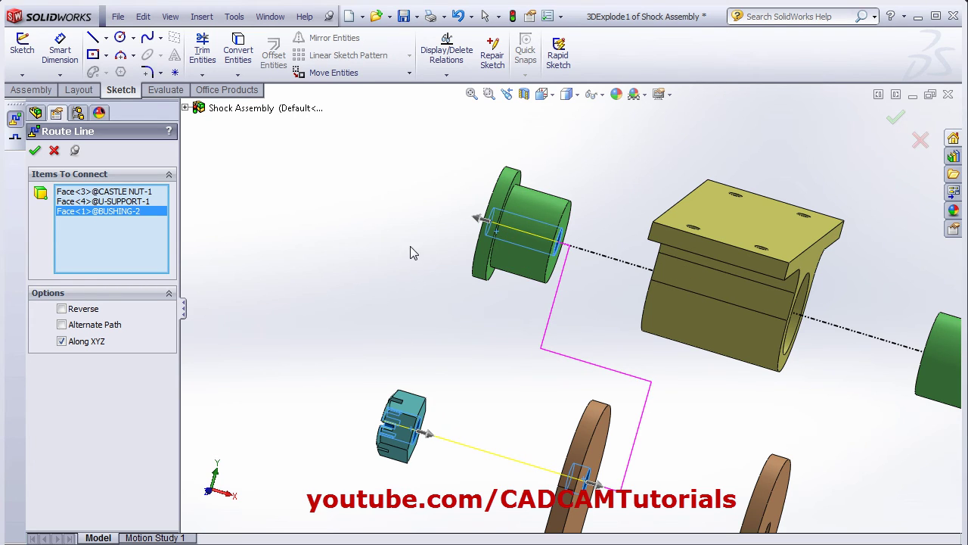
Reverse the route direction at the bushing so the line enters from its flanged side, and accept the route line.
{"action": "left_click", "coordinate": [480, 224]}
{"action": "left_click", "coordinate": [561, 246]}
{"action": "left_click", "coordinate": [478, 221]}
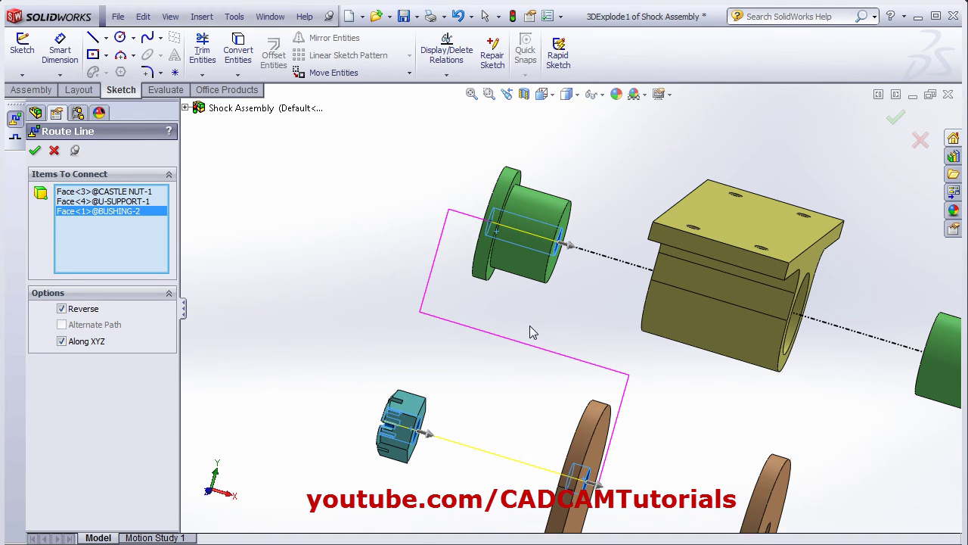
{"action": "scroll", "coordinate": [473, 310], "scroll_direction": "up", "scroll_amount": 1}
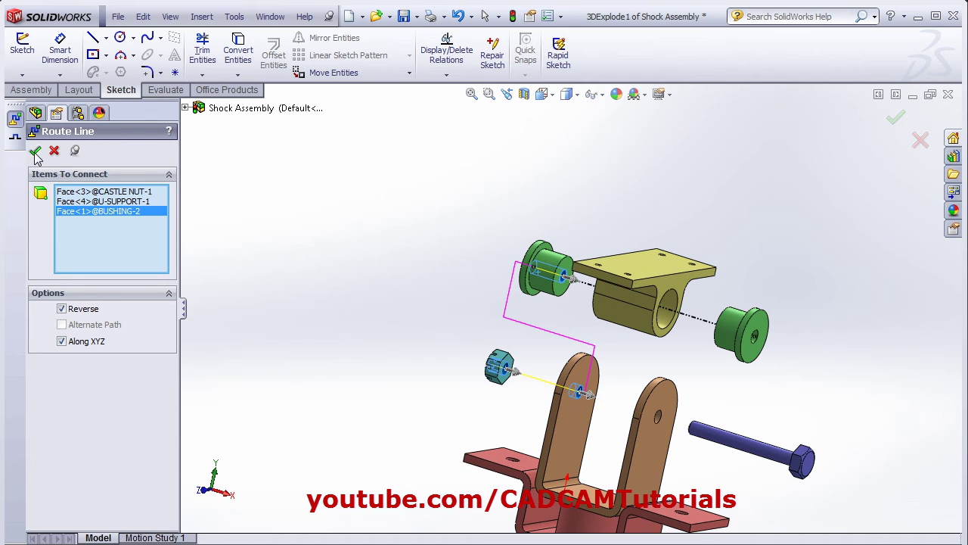
{"action": "left_click", "coordinate": [35, 152]}
Route a line from the self-locking nut's bore through the washer to the U-support's cylindrical shank.
{"action": "left_click", "coordinate": [472, 94]}
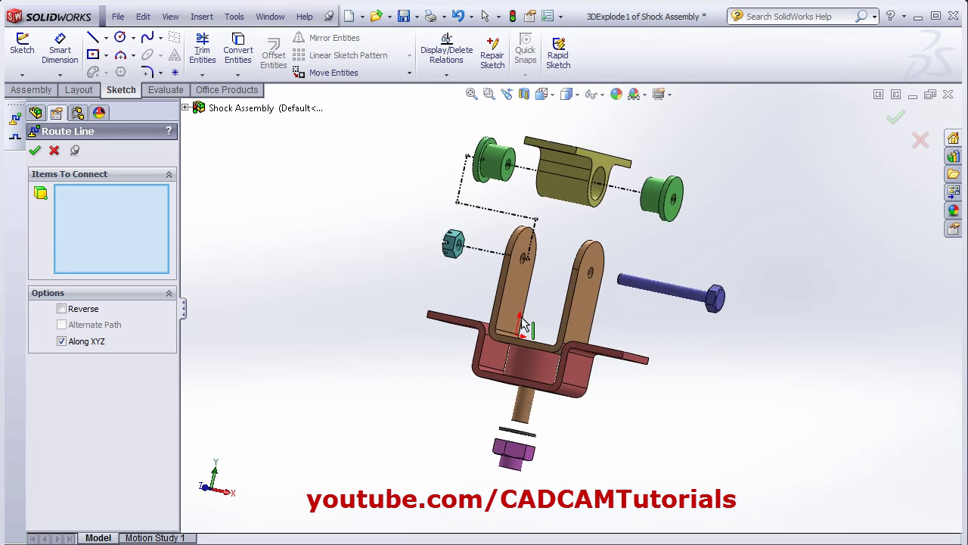
{"action": "scroll", "coordinate": [530, 454], "scroll_direction": "down", "scroll_amount": 6}
{"action": "middle_click_drag", "start_coordinate": [527, 446], "coordinate": [508, 429]}
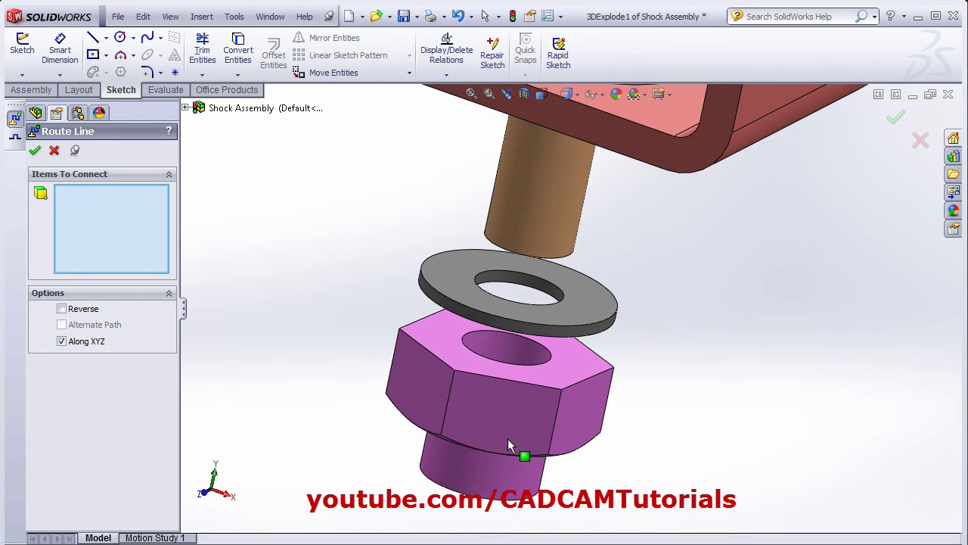
{"action": "left_click", "coordinate": [513, 350]}
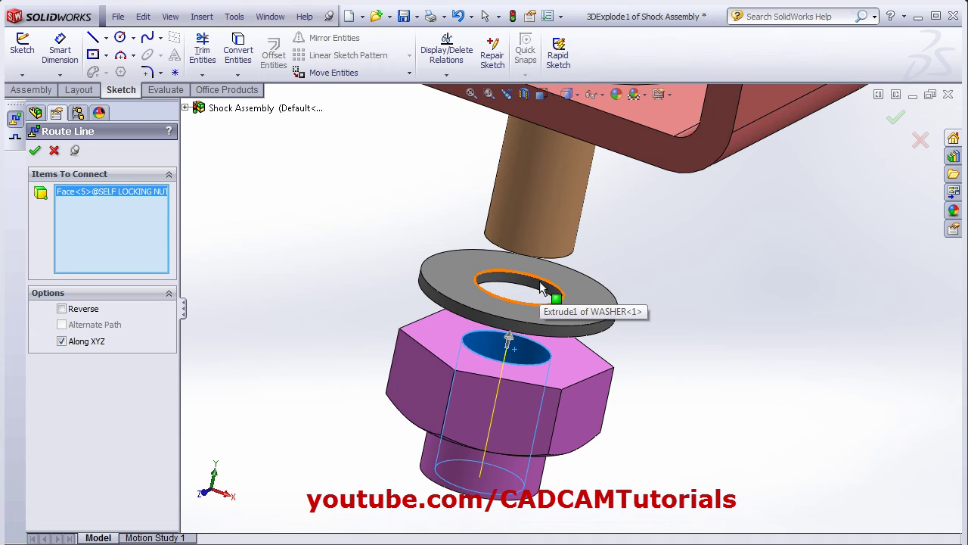
{"action": "left_click", "coordinate": [537, 284]}
{"action": "left_click", "coordinate": [556, 199]}
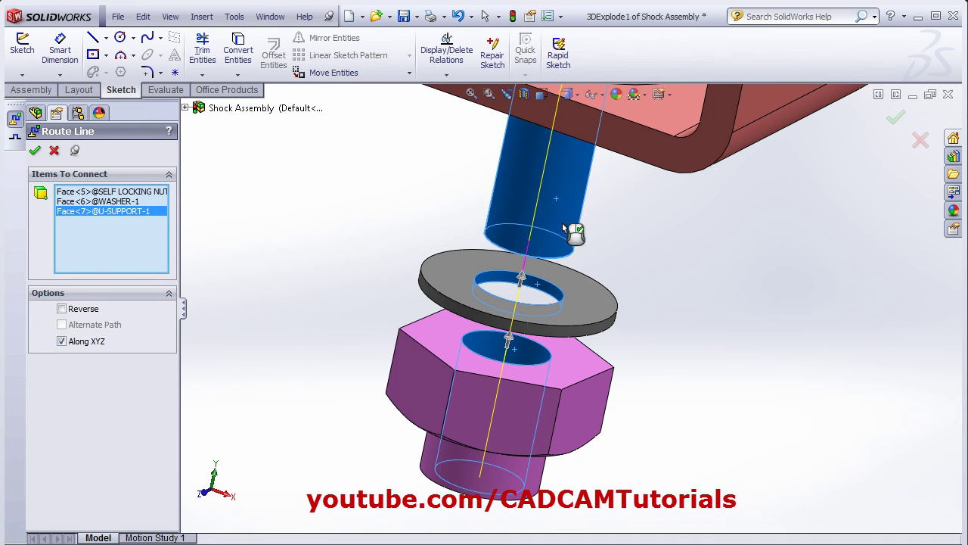
{"action": "scroll", "coordinate": [594, 393], "scroll_direction": "up", "scroll_amount": 5}
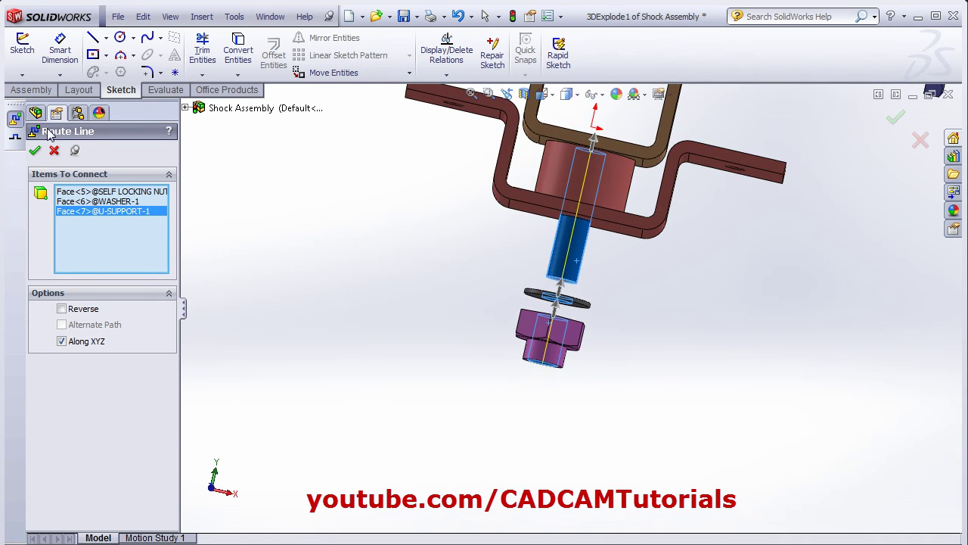
{"action": "left_click", "coordinate": [36, 152]}
Review the finished explode lines from the isometric and a rotated view, and close the Route Line command.
{"action": "left_click", "coordinate": [543, 93]}
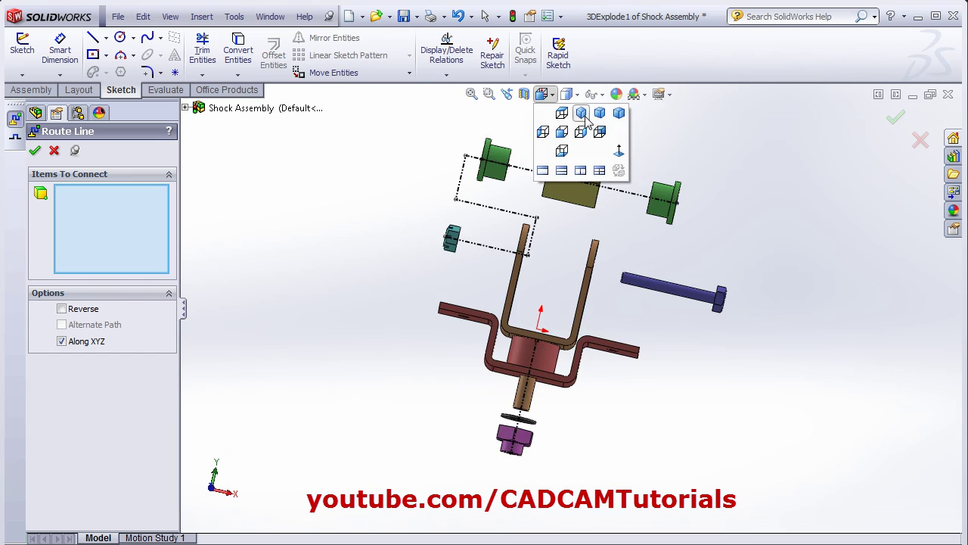
{"action": "left_click", "coordinate": [583, 119]}
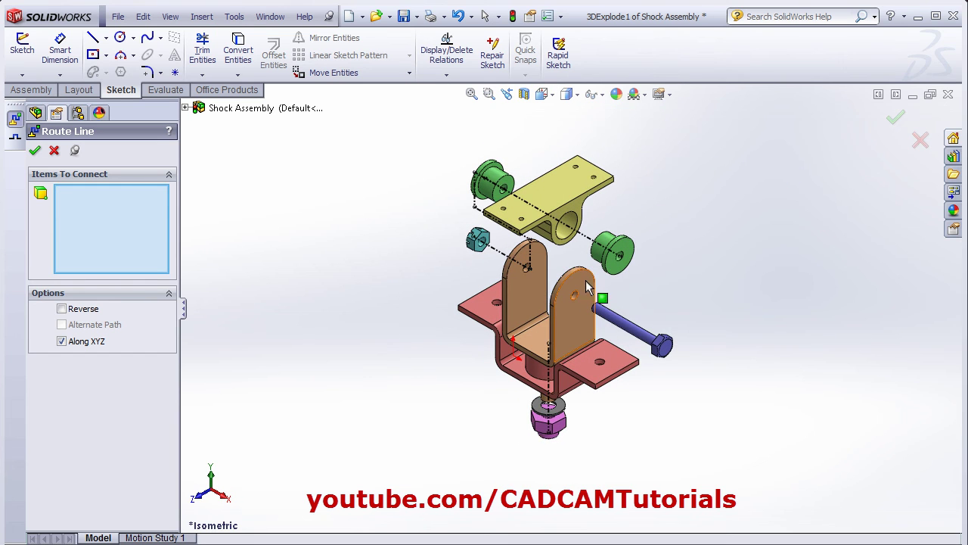
{"action": "scroll", "coordinate": [572, 227], "scroll_direction": "down", "scroll_amount": 1}
{"action": "scroll", "coordinate": [575, 240], "scroll_direction": "down", "scroll_amount": 1}
{"action": "scroll", "coordinate": [580, 284], "scroll_direction": "up", "scroll_amount": 1}
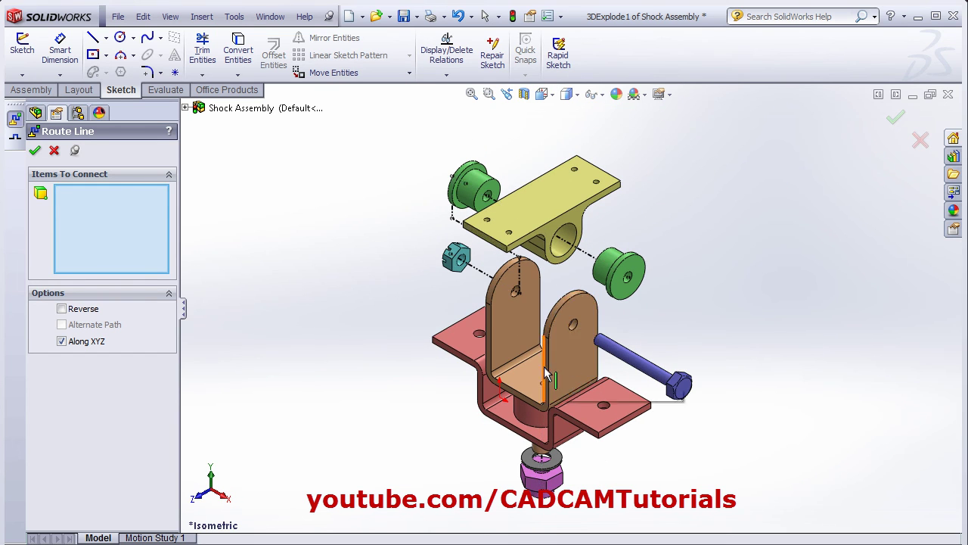
{"action": "middle_click_drag", "start_coordinate": [545, 371], "coordinate": [605, 371]}
{"action": "left_click", "coordinate": [36, 152]}
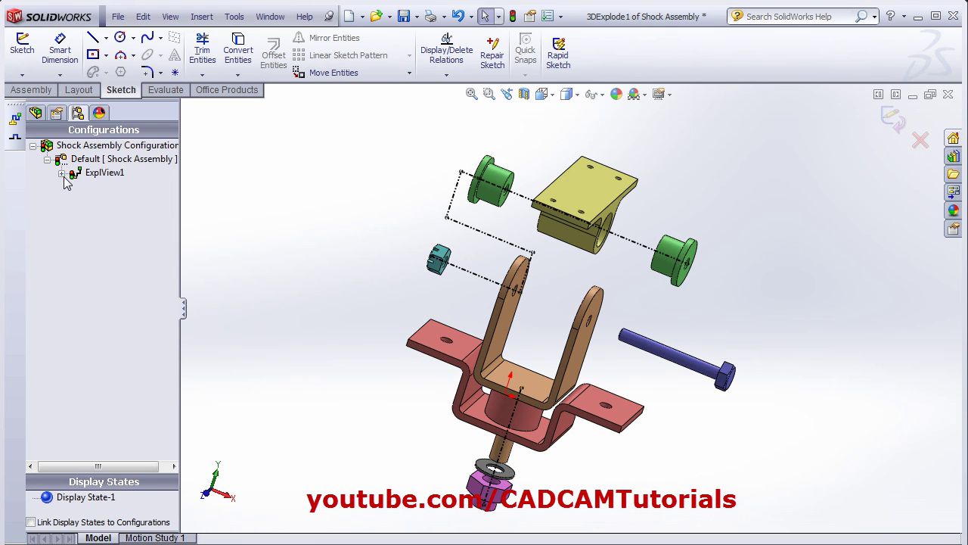
Expand ExplView1 to list its explode sketch and steps, and exit the explode line sketch.
{"action": "left_click", "coordinate": [62, 174]}
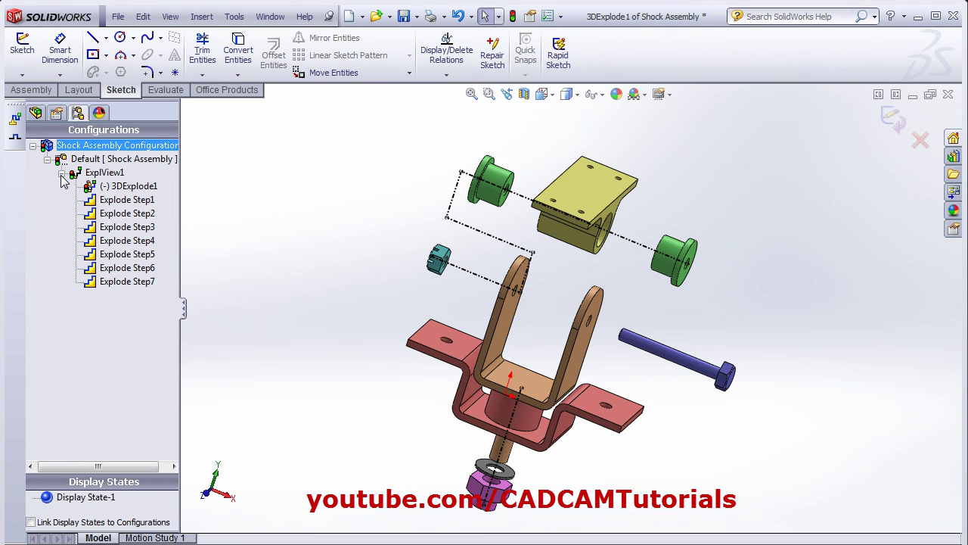
{"action": "right_click", "coordinate": [127, 188]}
{"action": "left_click", "coordinate": [212, 132]}
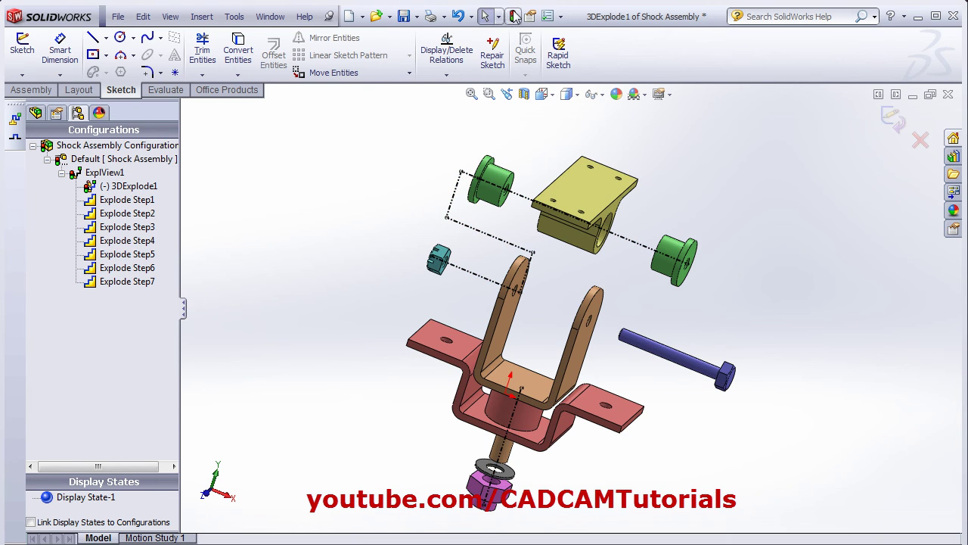
{"action": "left_click", "coordinate": [514, 15]}
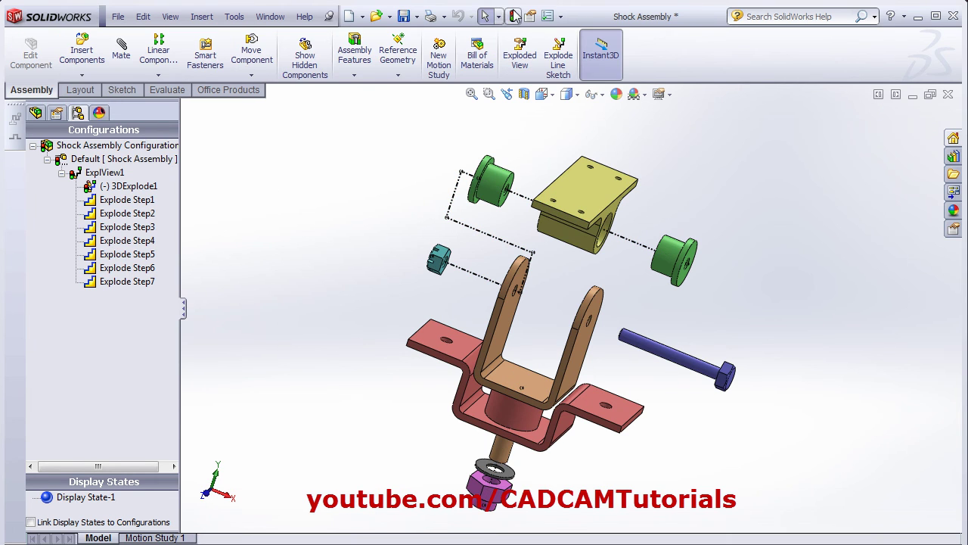
Hide the explode line sketch 3DExplode1 and show it again.
{"action": "right_click", "coordinate": [116, 188]}
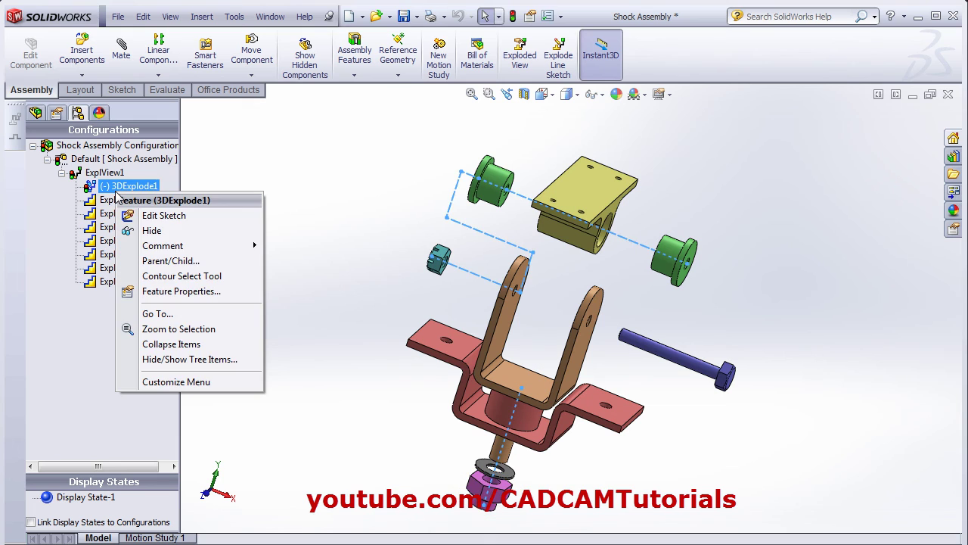
{"action": "left_click", "coordinate": [155, 231]}
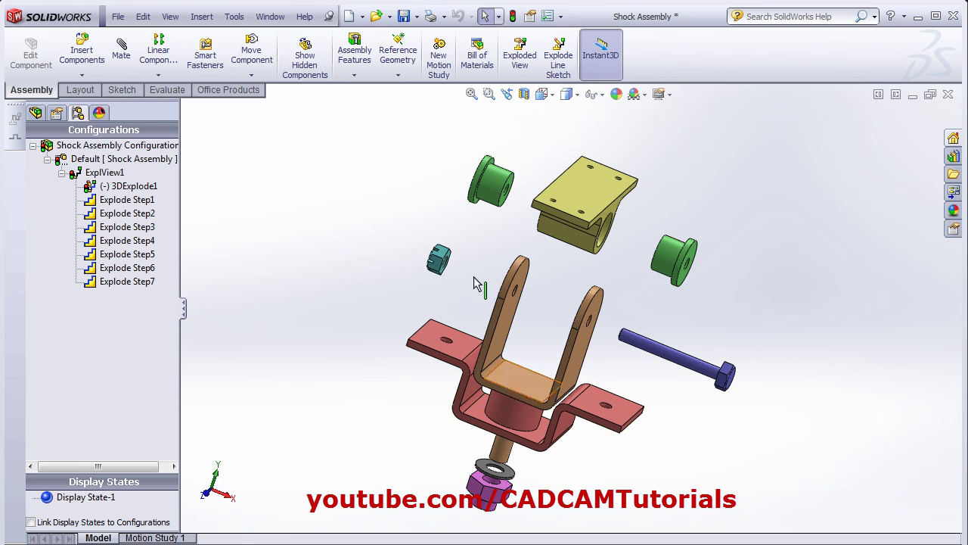
{"action": "right_click", "coordinate": [114, 187]}
{"action": "left_click", "coordinate": [147, 226]}
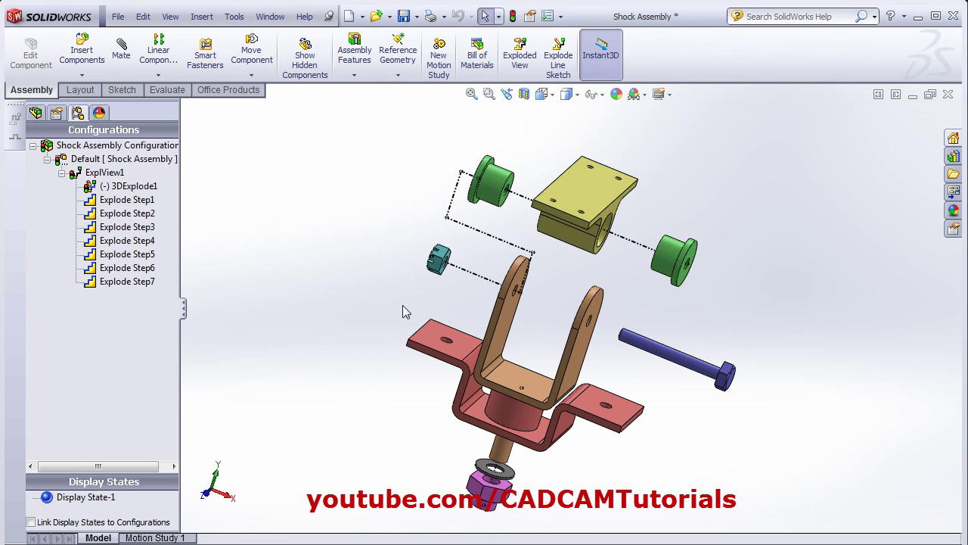
Hide the explode lines of 3DExplode1 in the exploded view.
{"action": "left_click", "coordinate": [89, 175]}
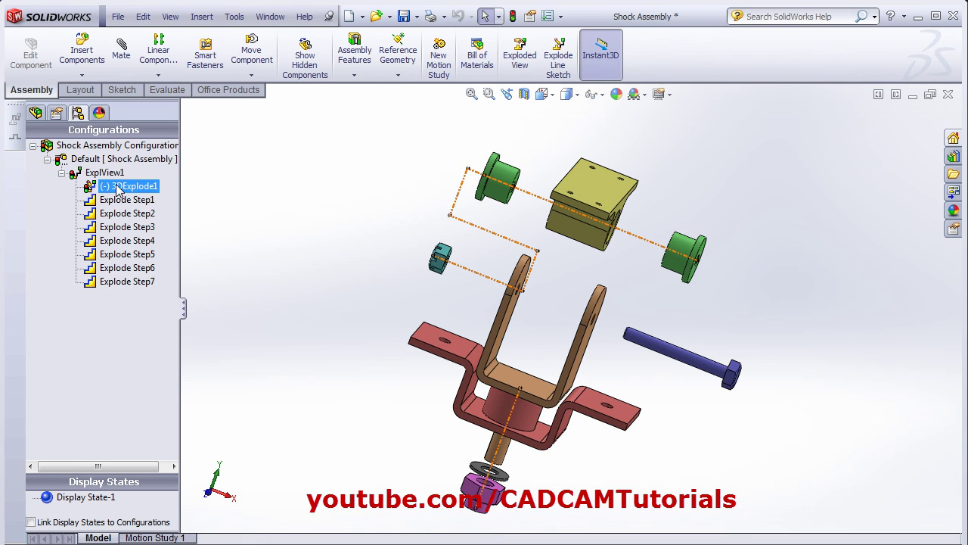
{"action": "right_click", "coordinate": [117, 187]}
{"action": "left_click", "coordinate": [155, 223]}
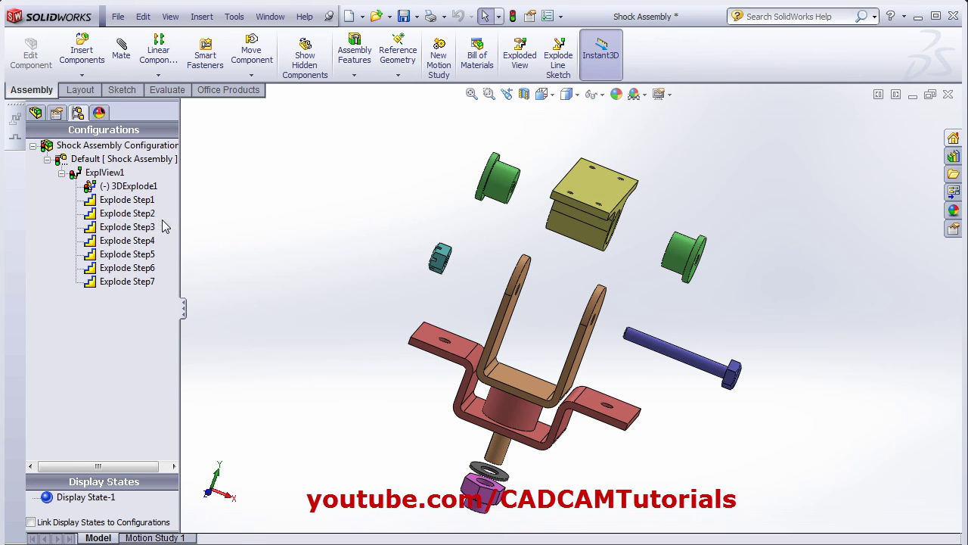
Delete the exploded view ExplView1 from the configuration and return to the feature tree with the assembly in isometric view.
{"action": "right_click", "coordinate": [106, 174]}
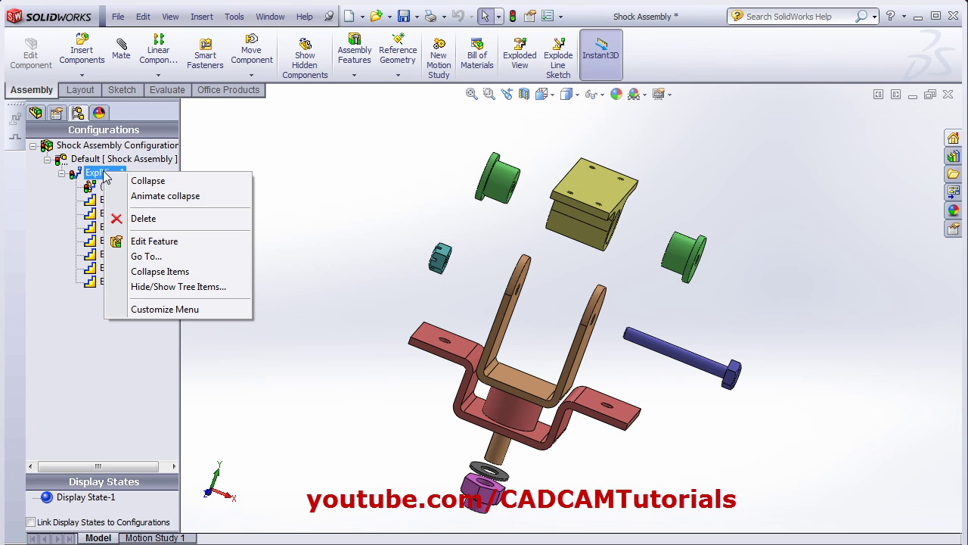
{"action": "left_click", "coordinate": [158, 220]}
{"action": "left_click", "coordinate": [546, 210]}
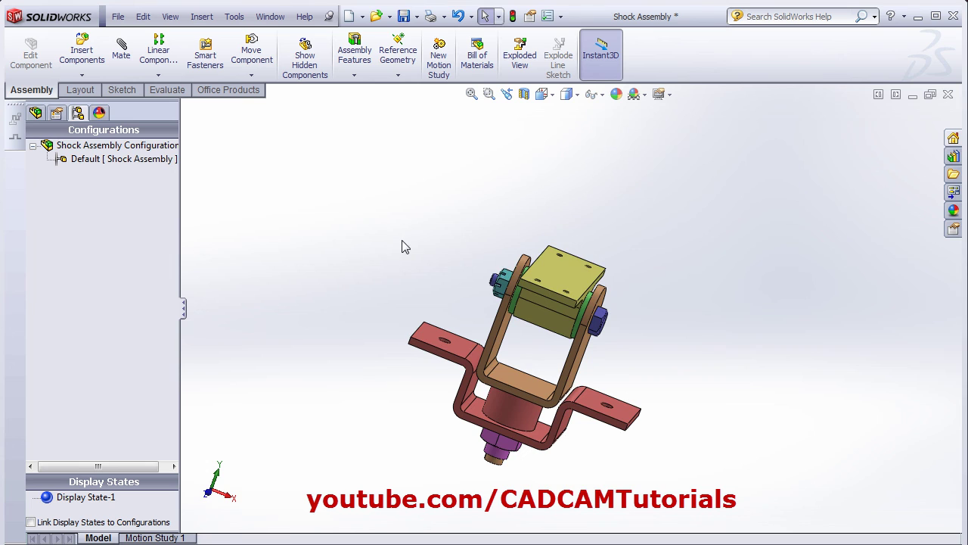
{"action": "left_click", "coordinate": [35, 112]}
{"action": "key", "text": "ctrl+7"}
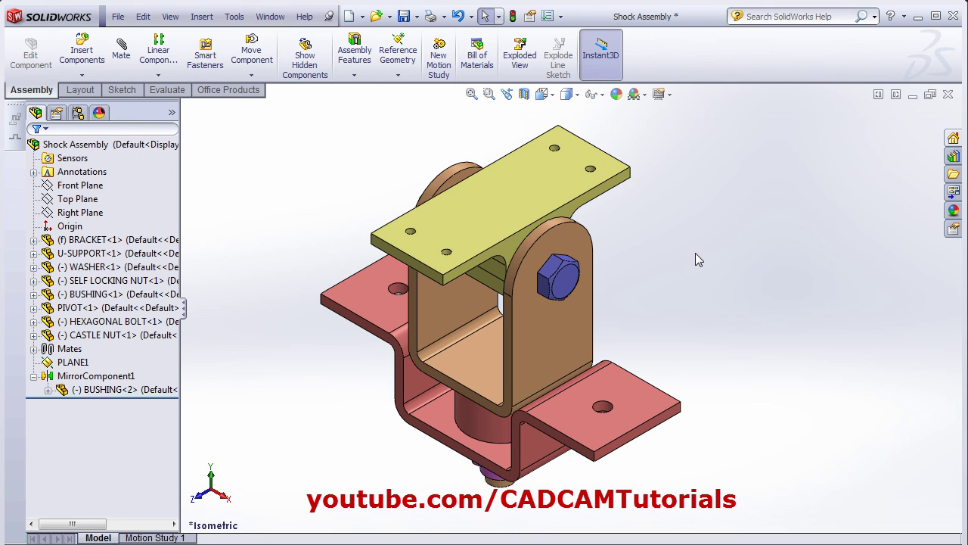